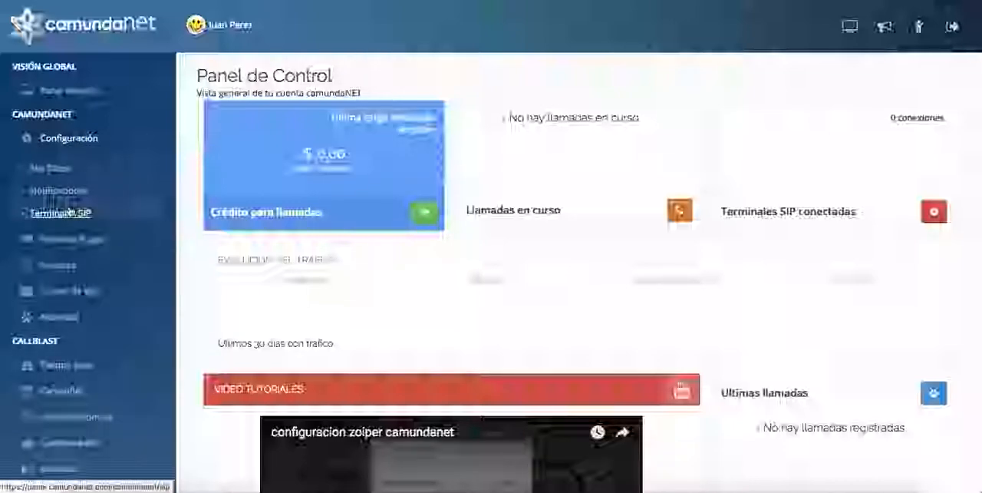
# - Open the list of SIP terminals and start defining a new terminal
pyautogui.click(92, 213)
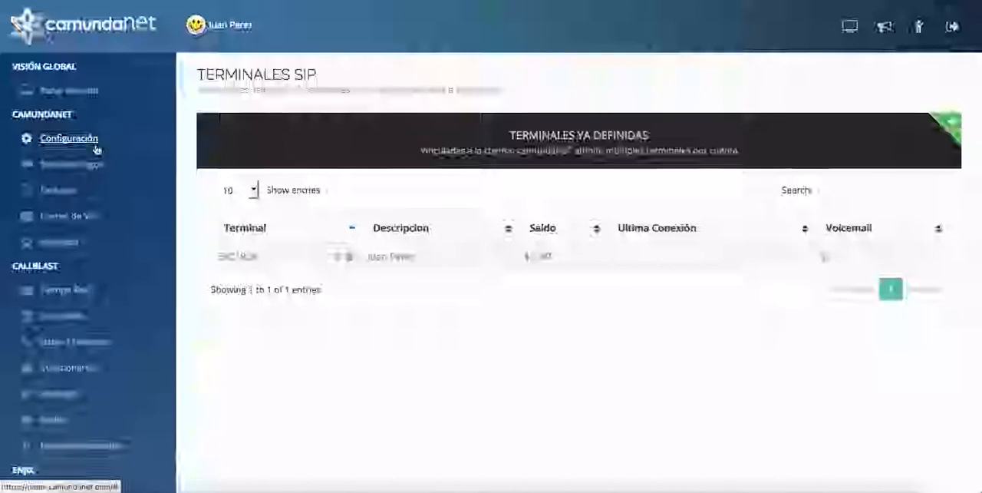
pyautogui.click(69, 139)
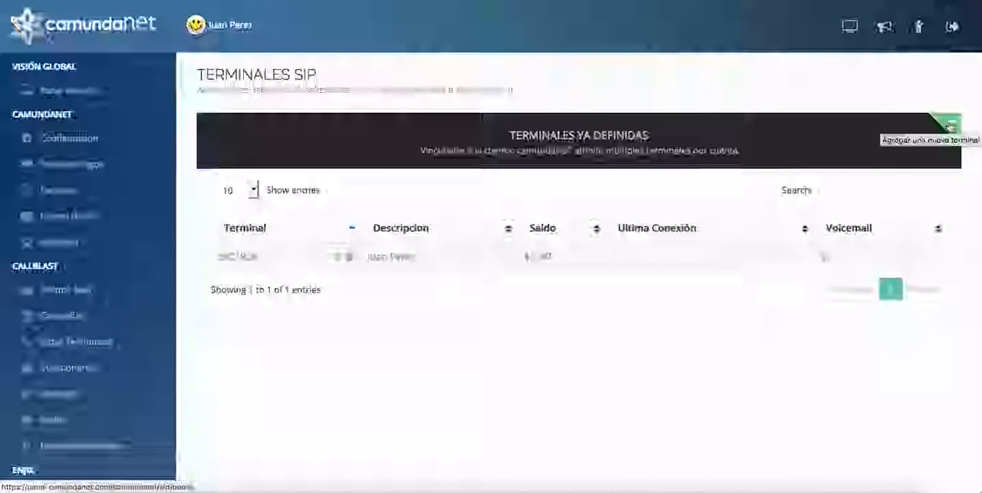
pyautogui.click(110, 139)
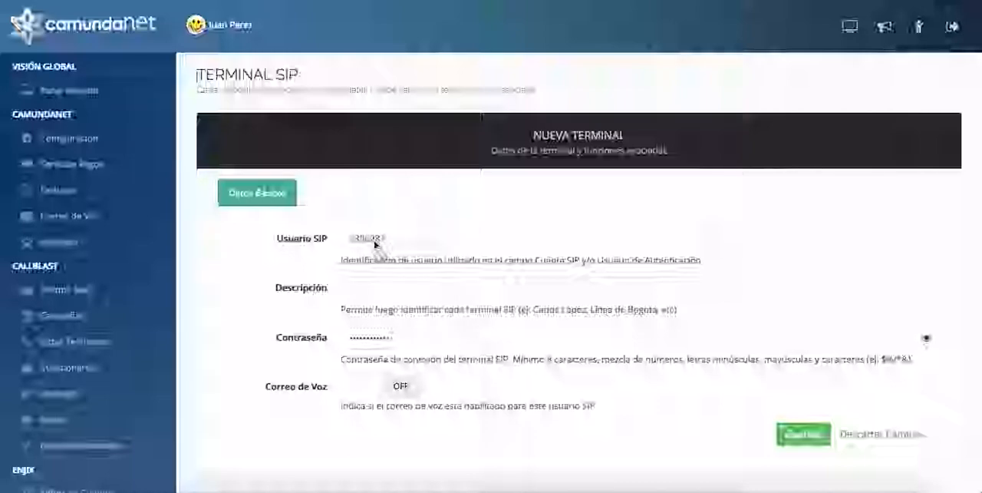
# - Describe the new SIP terminal as "Celular de" followed by the owner's first name
pyautogui.click(368, 285)
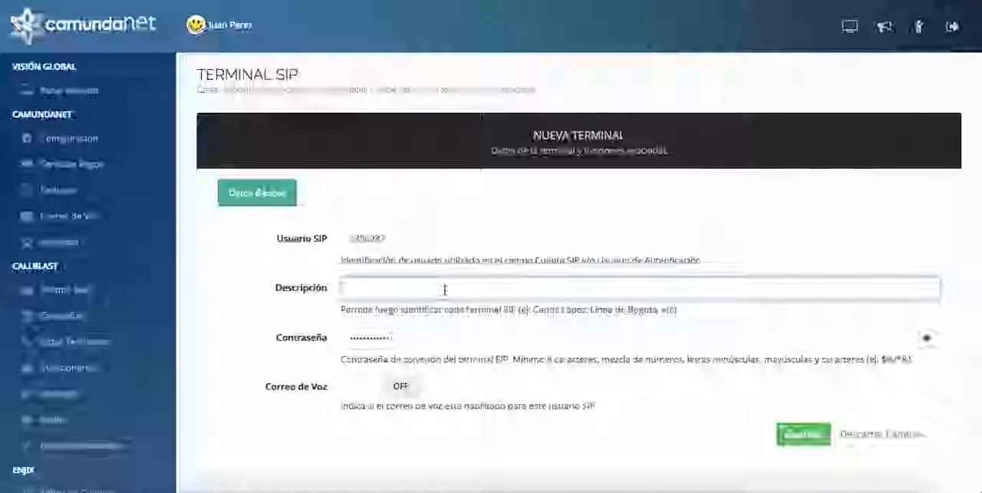
pyautogui.write('Celular ')
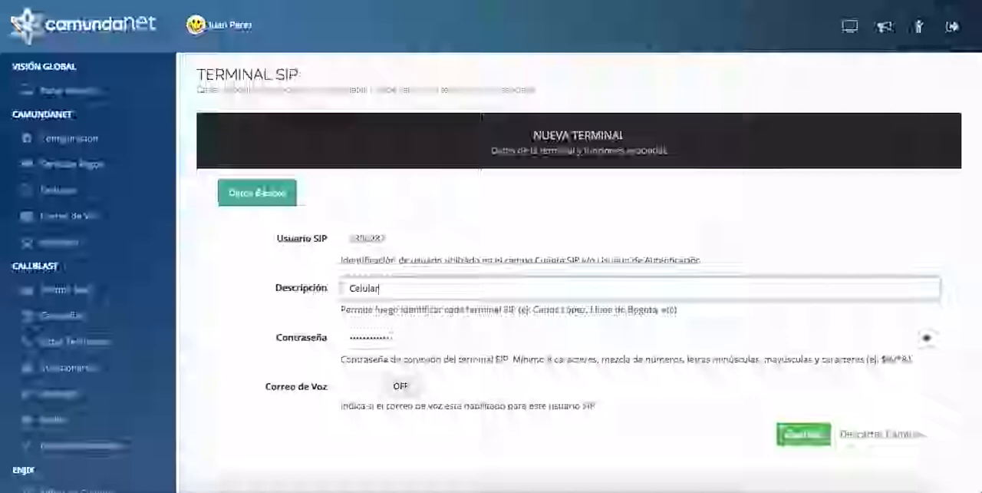
pyautogui.write('de juan')
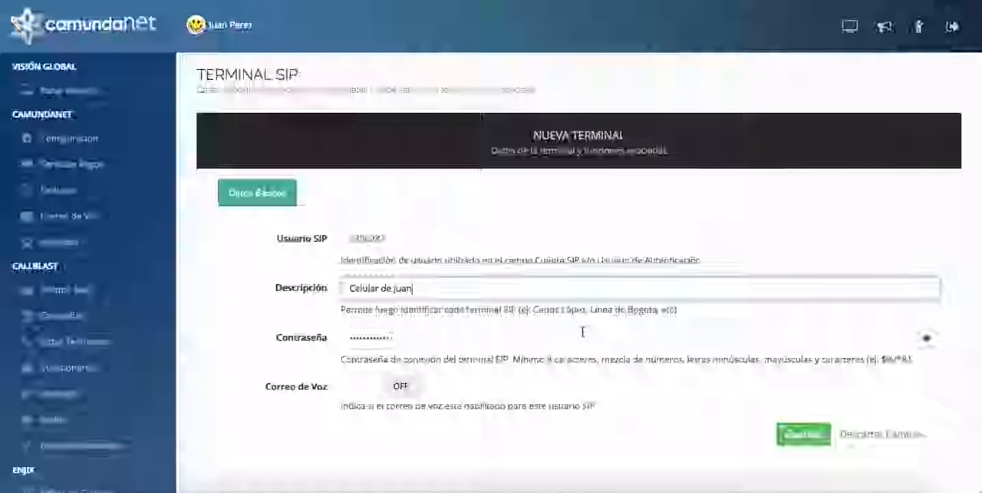
# - Reveal the new terminal's connection password to check it, and hide it again
pyautogui.click(926, 338)
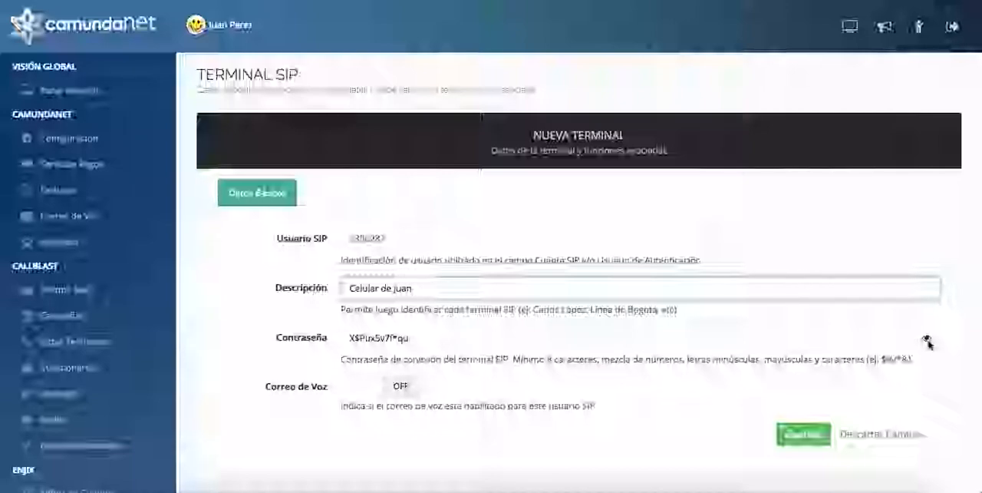
pyautogui.click(927, 339)
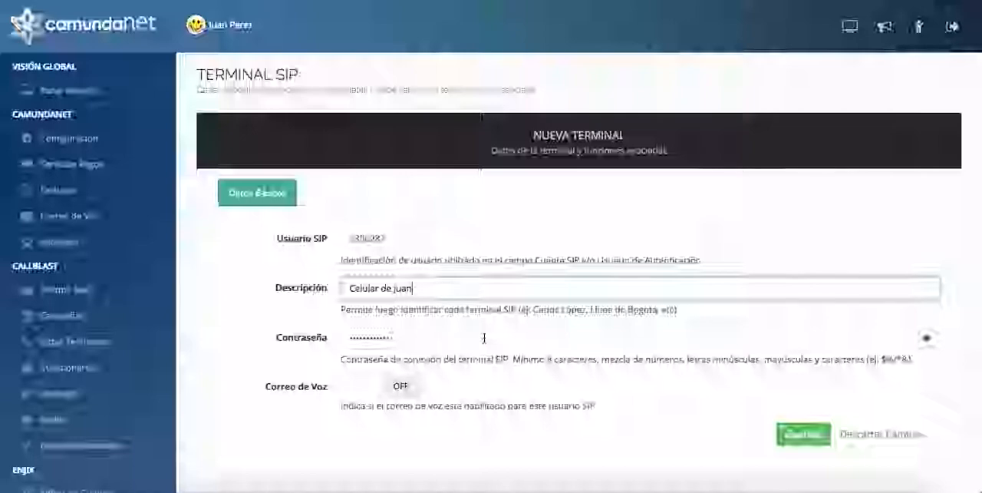
pyautogui.press('Tab')
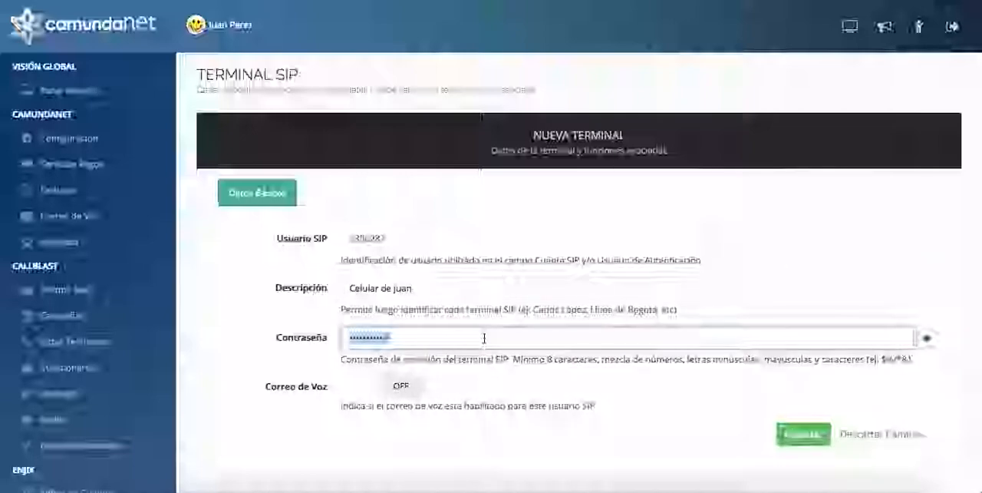
pyautogui.click(927, 338)
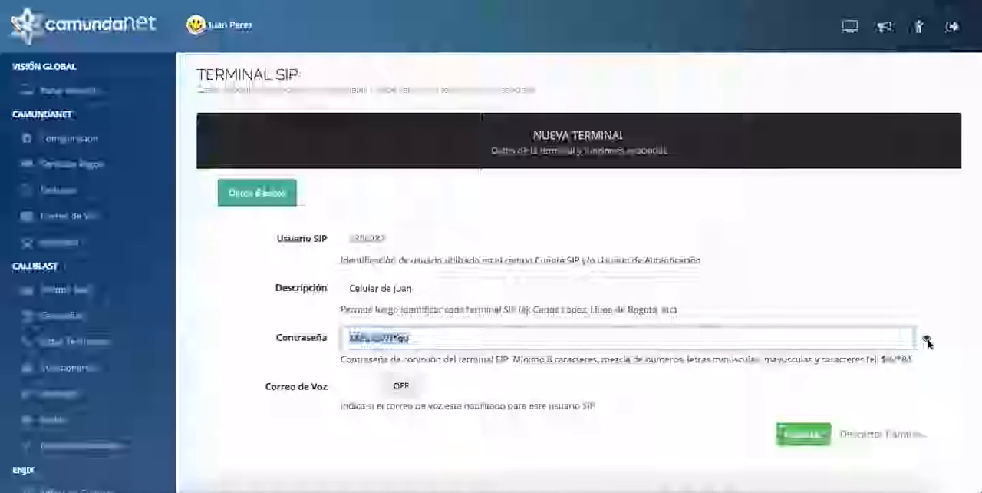
pyautogui.click(927, 339)
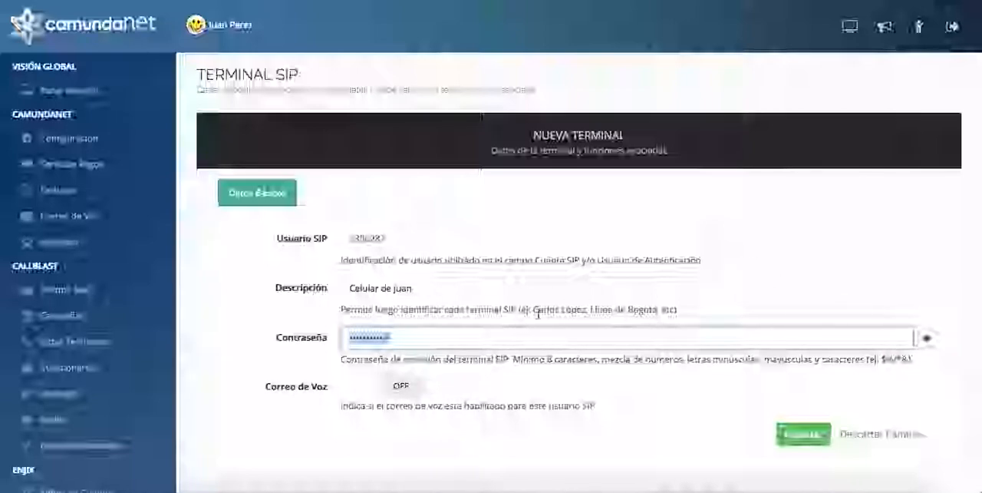
# - Enable voicemail (Correo de Voz) for the new terminal and save it
pyautogui.click(360, 386)
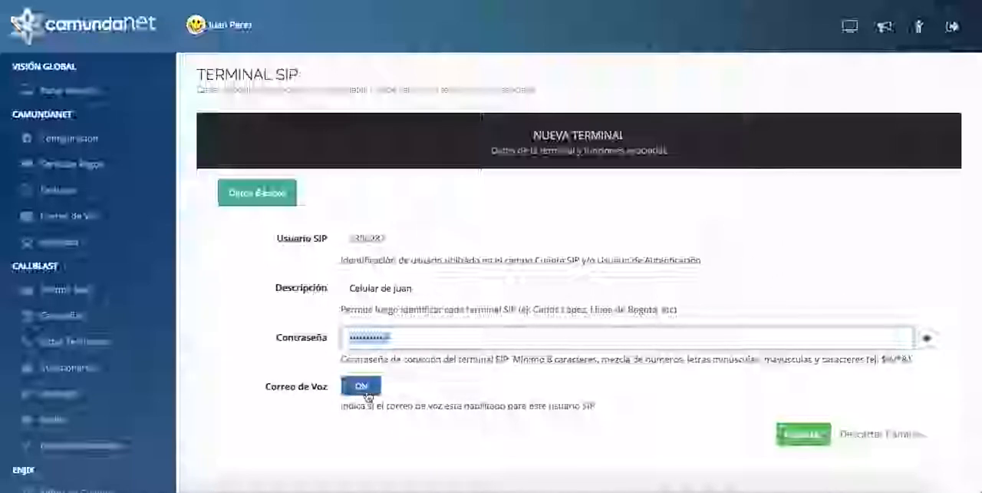
pyautogui.click(400, 391)
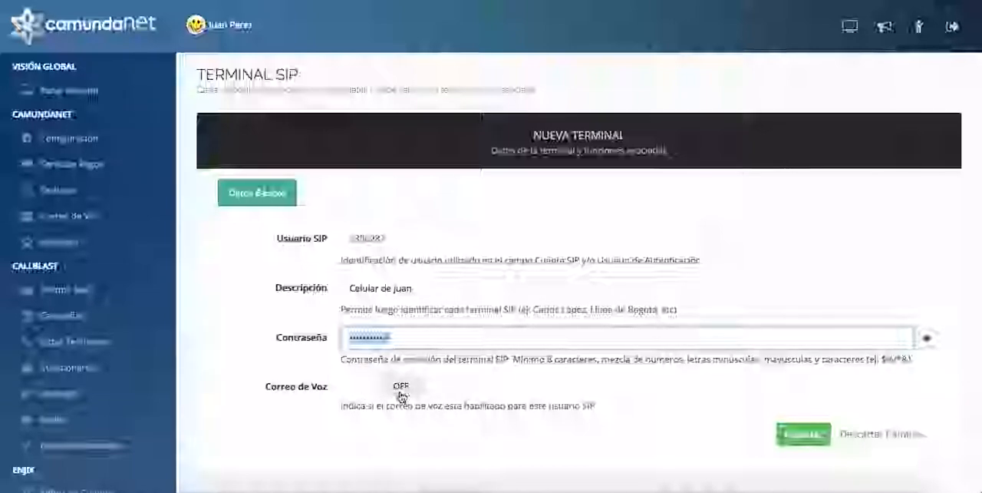
pyautogui.click(362, 393)
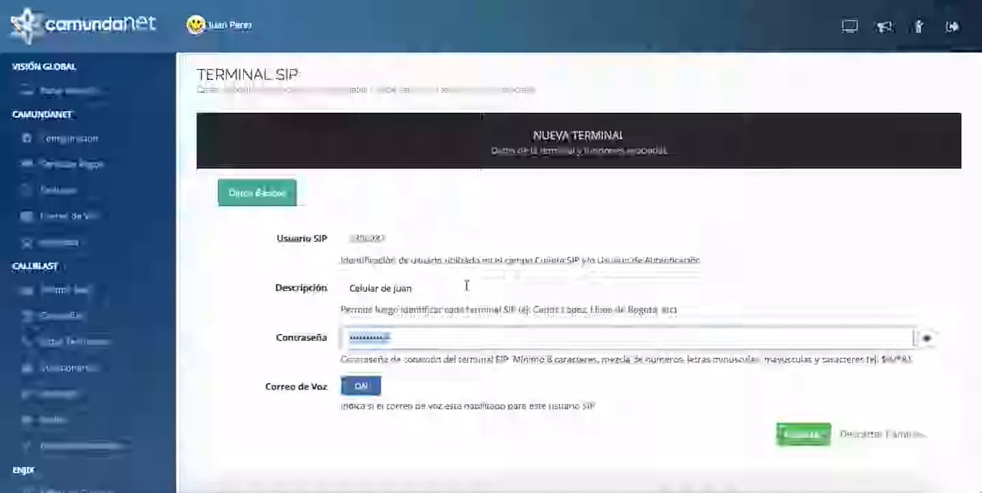
pyautogui.click(798, 437)
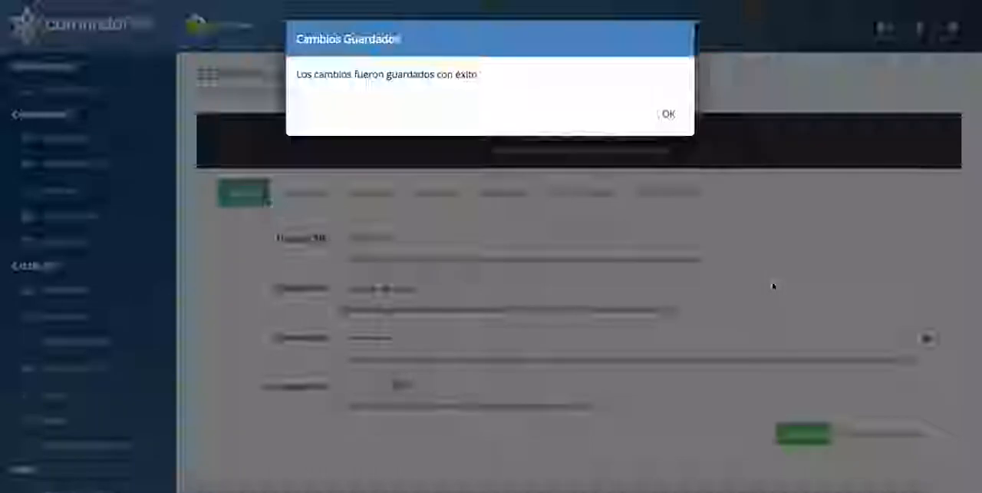
pyautogui.click(669, 115)
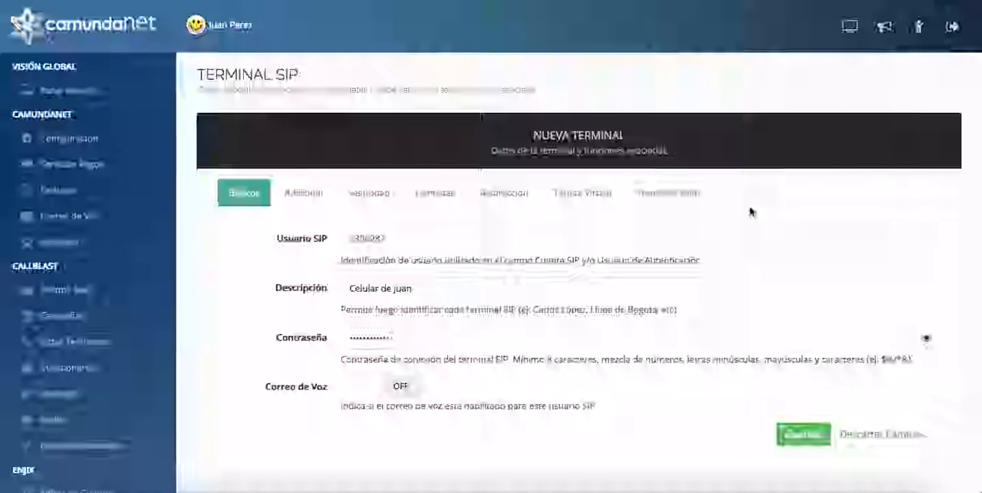
# - Examine the audio codecs available in the terminal's additional settings
pyautogui.click(312, 197)
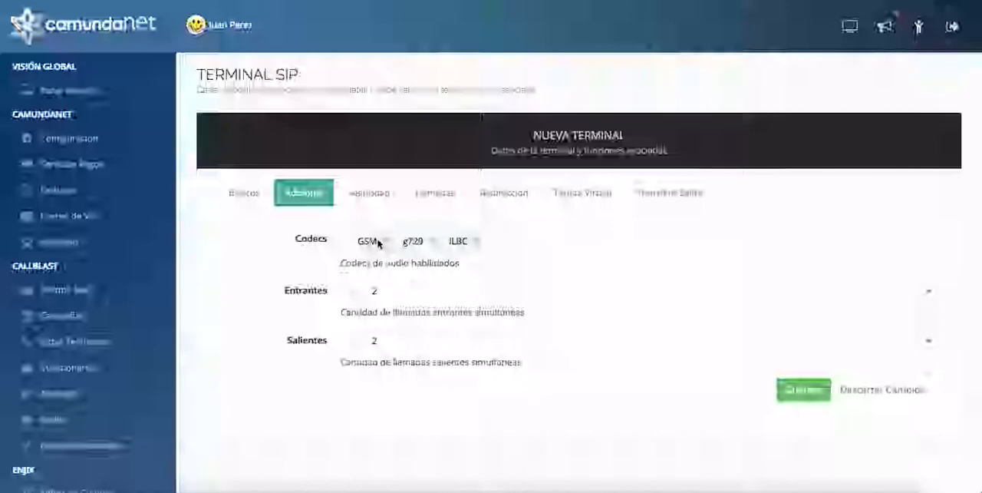
pyautogui.click(520, 235)
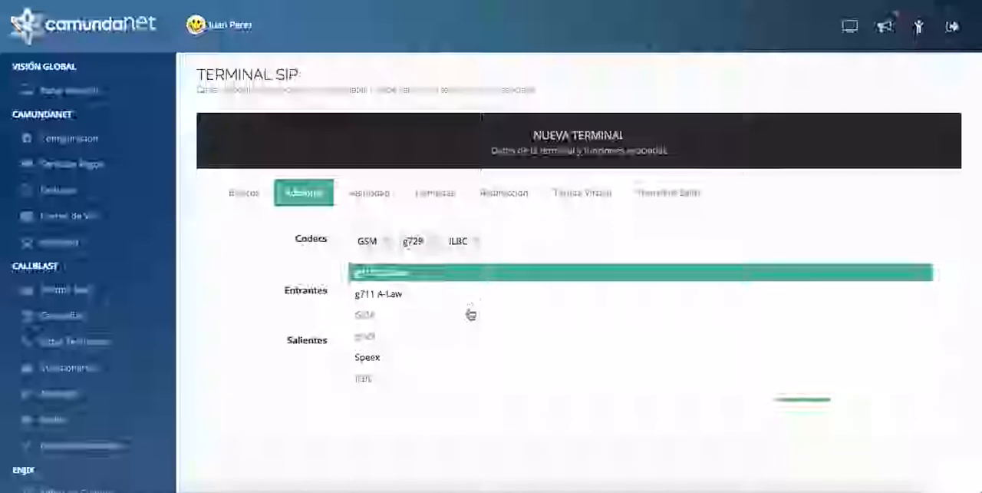
pyautogui.scroll(-1, 458, 333)
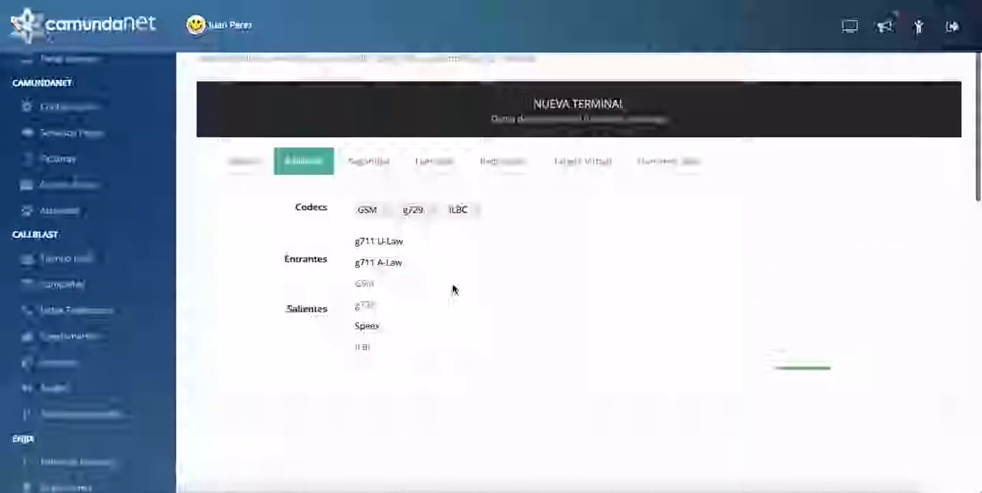
pyautogui.click(282, 226)
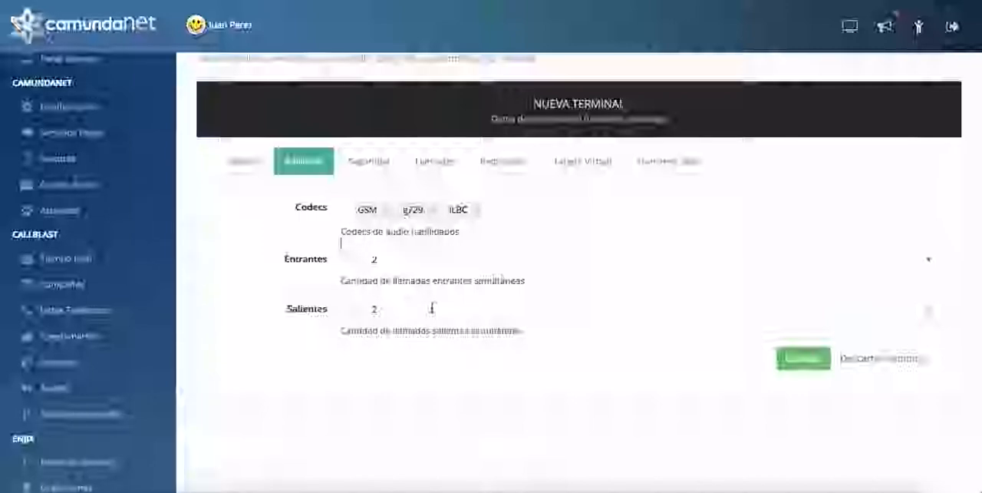
# - Set the number of simultaneous outgoing calls (Salientes) to 10
pyautogui.click(678, 313)
pyautogui.press('BackSpace')
pyautogui.write('10')
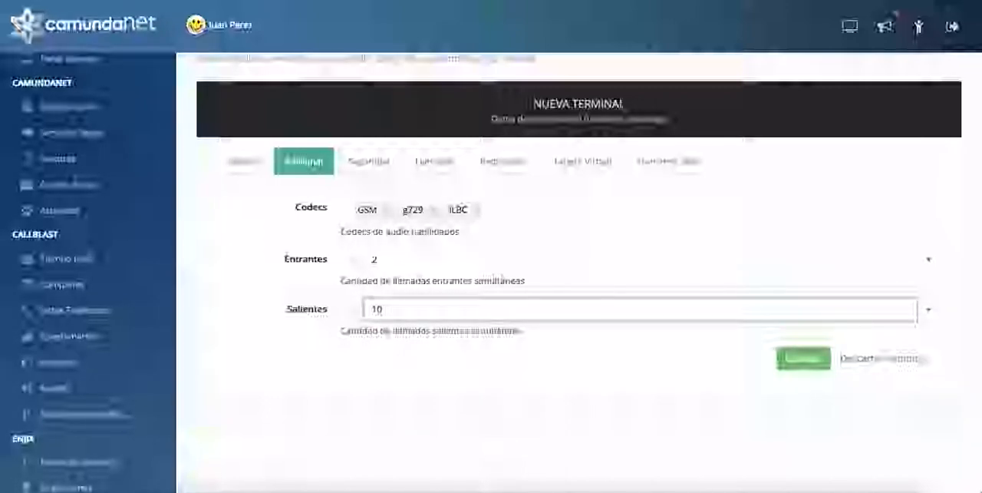
pyautogui.click(644, 353)
# - Set the number of simultaneous incoming calls (Entrantes) to 6 and save the terminal
pyautogui.click(501, 258)
pyautogui.press('BackSpace')
pyautogui.write('6')
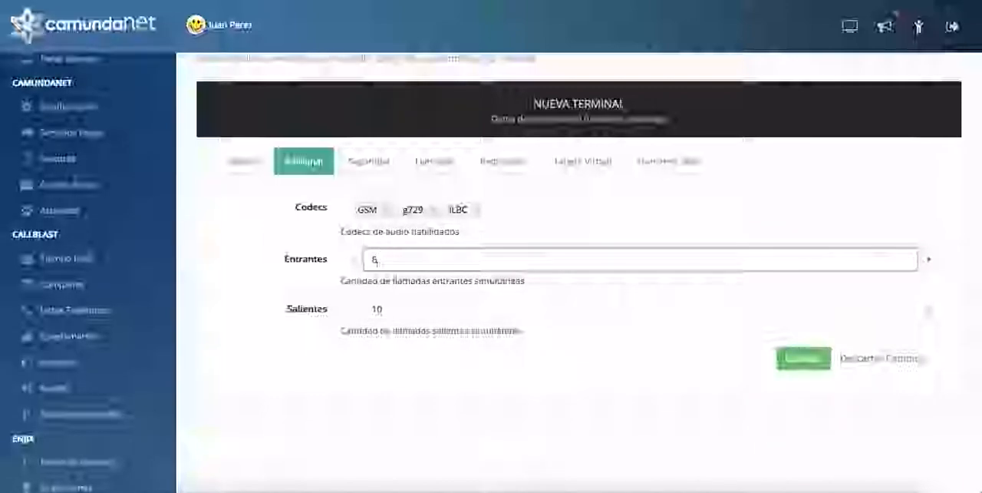
pyautogui.click(575, 233)
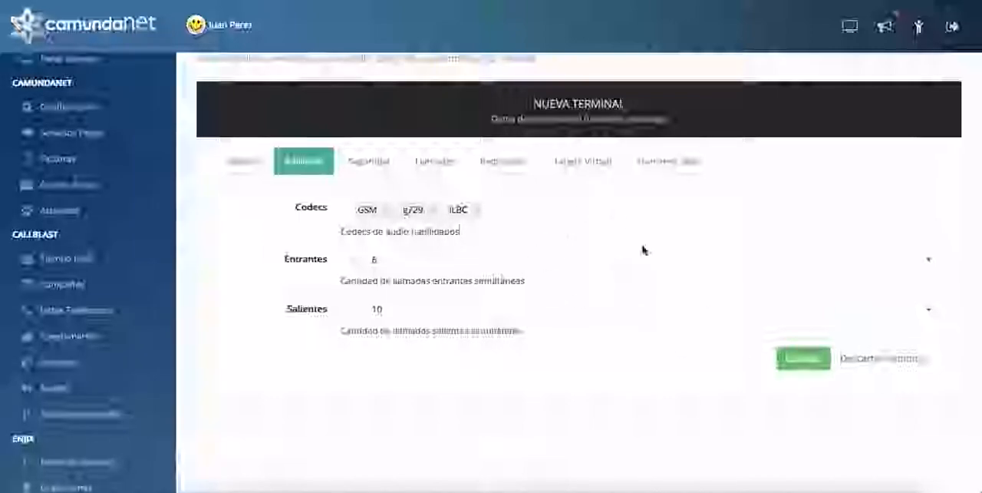
pyautogui.click(801, 367)
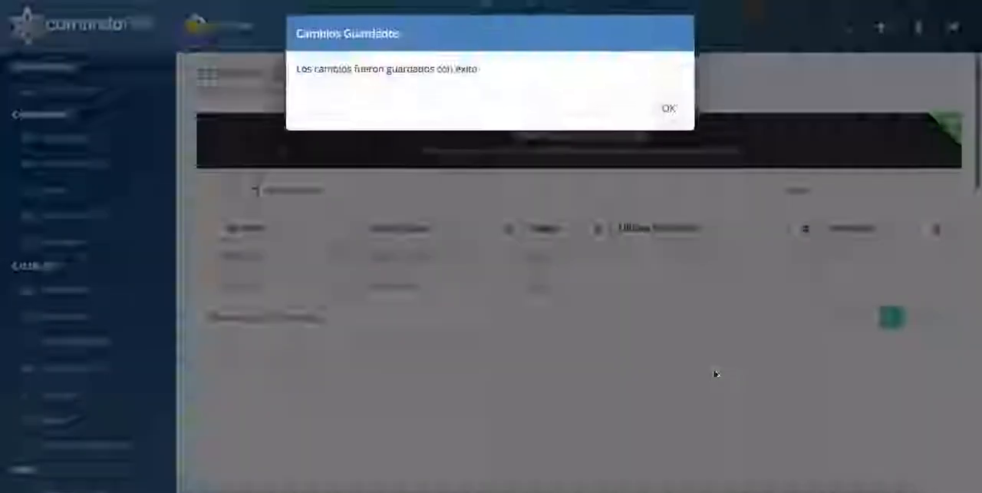
pyautogui.click(664, 115)
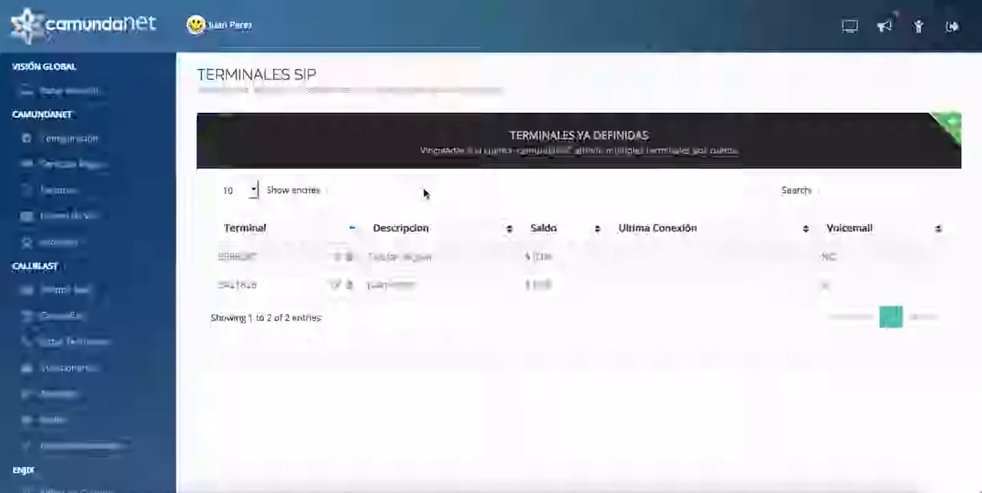
# - Reopen the new mobile phone terminal for editing and set its denied addresses (Denegar) to 0.0.0.0/0.0.0.0 in the security settings
pyautogui.click(336, 258)
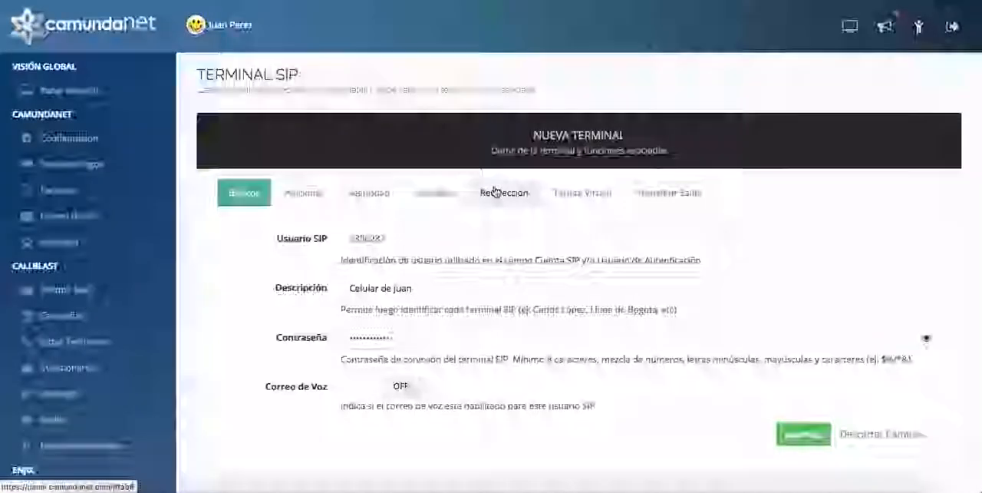
pyautogui.click(364, 194)
pyautogui.click(376, 236)
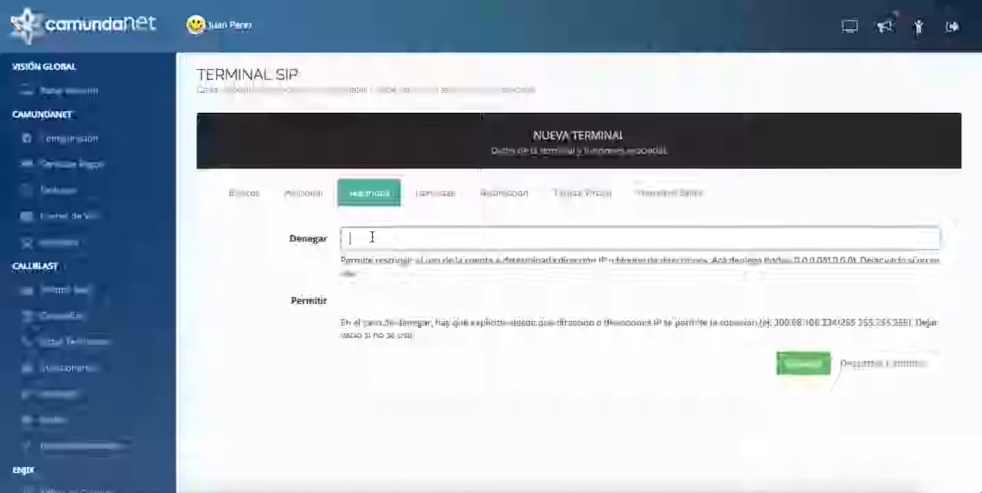
pyautogui.write('0.0.0.0/0.0.0.0')
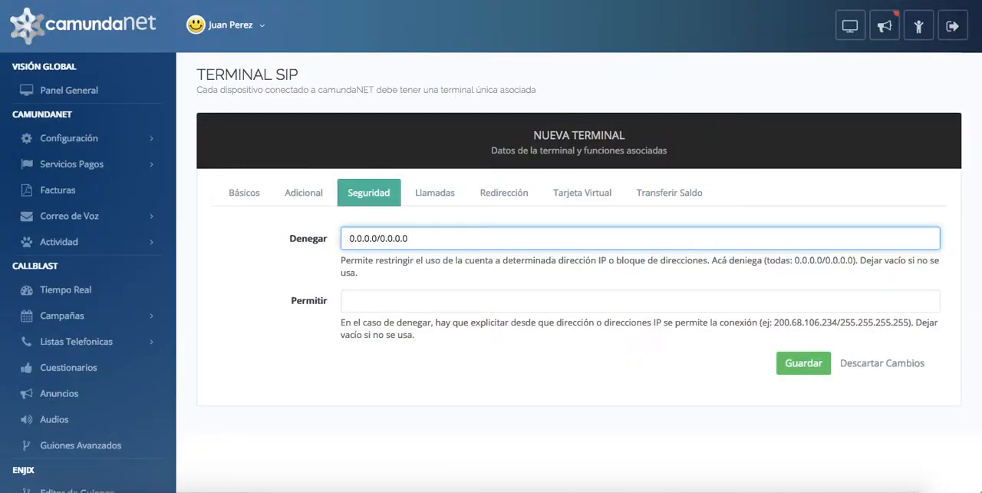
pyautogui.click(383, 301)
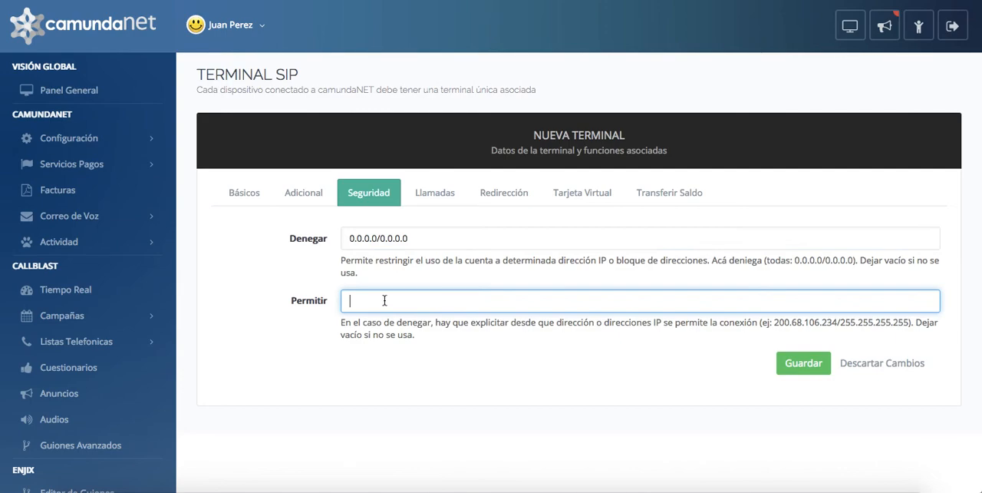
# - Examine the outgoing caller ID choice in the terminal's call settings
pyautogui.click(432, 191)
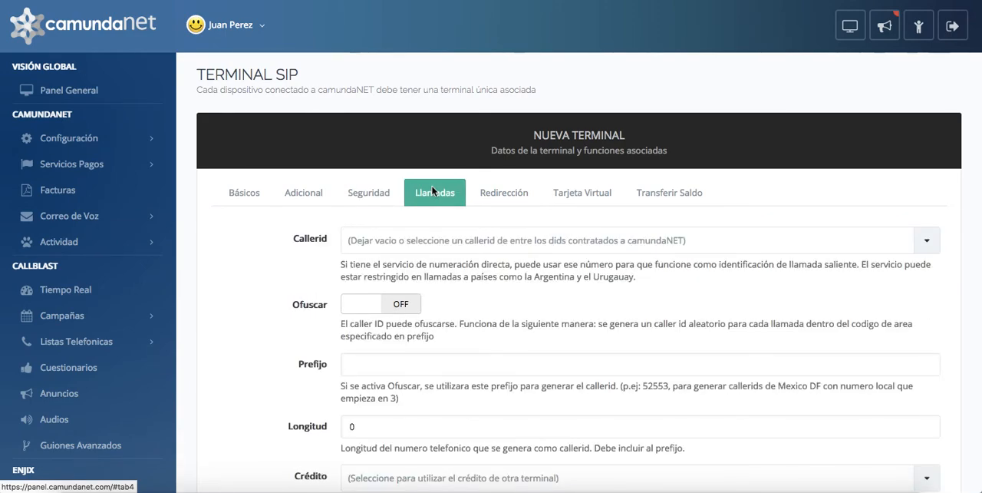
pyautogui.scroll(-1, 546, 270)
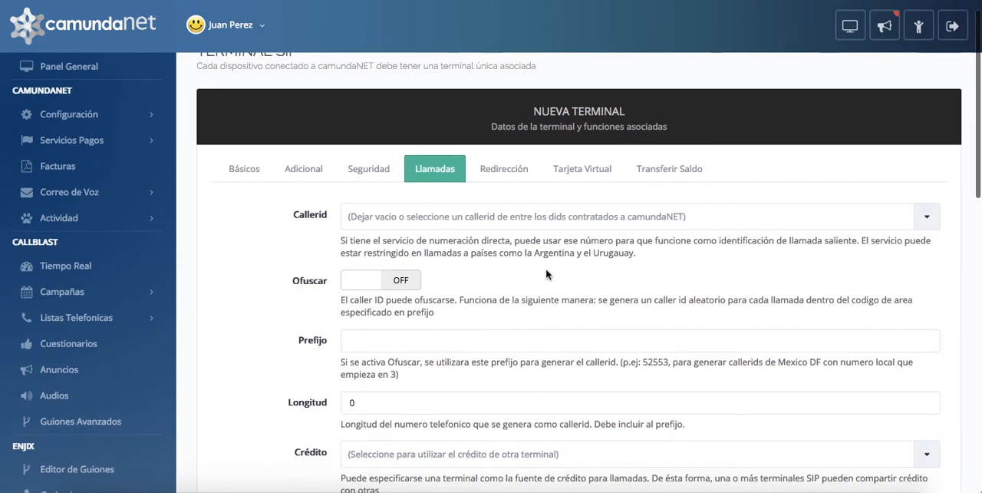
pyautogui.click(504, 220)
pyautogui.click(506, 222)
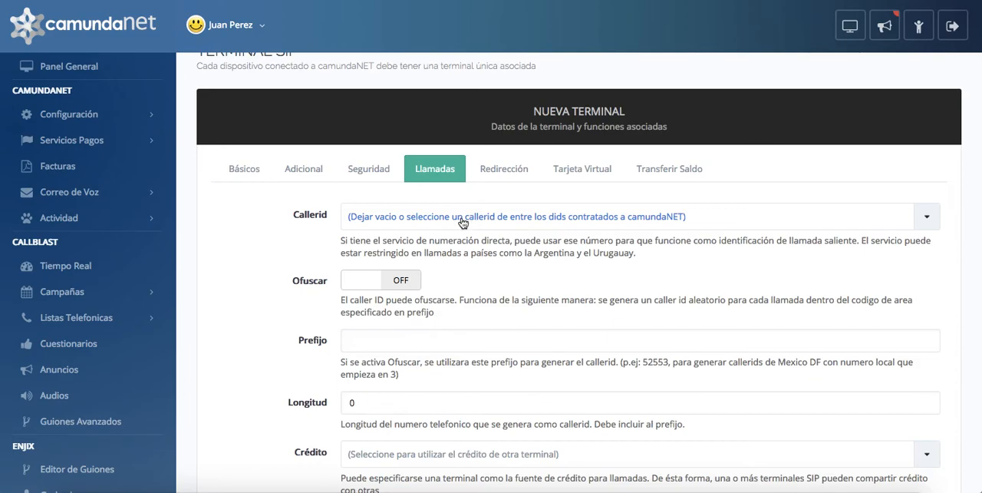
# - Try caller ID obfuscation (Ofuscar) with prefix 5255 and length 12, and switch Ofuscar back off
pyautogui.scroll(-1, 514, 274)
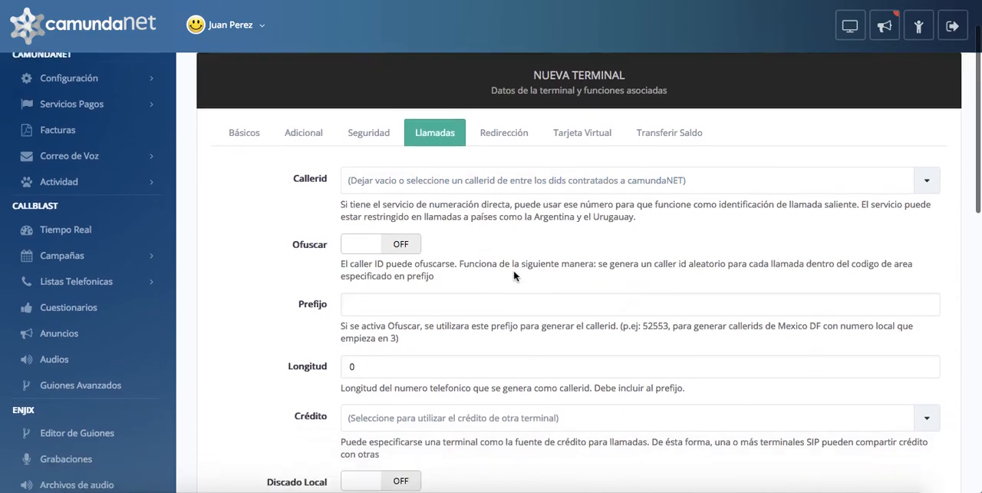
pyautogui.scroll(-2, 514, 275)
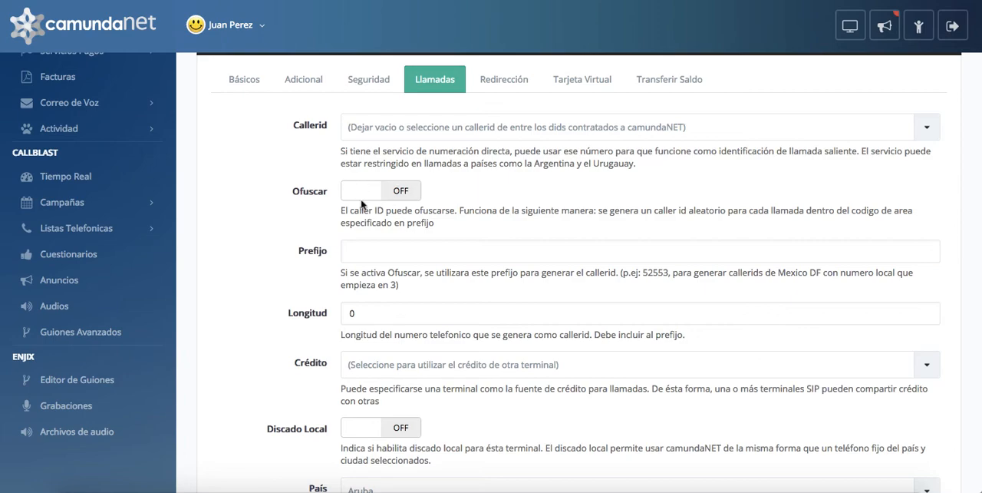
pyautogui.click(360, 188)
pyautogui.click(434, 241)
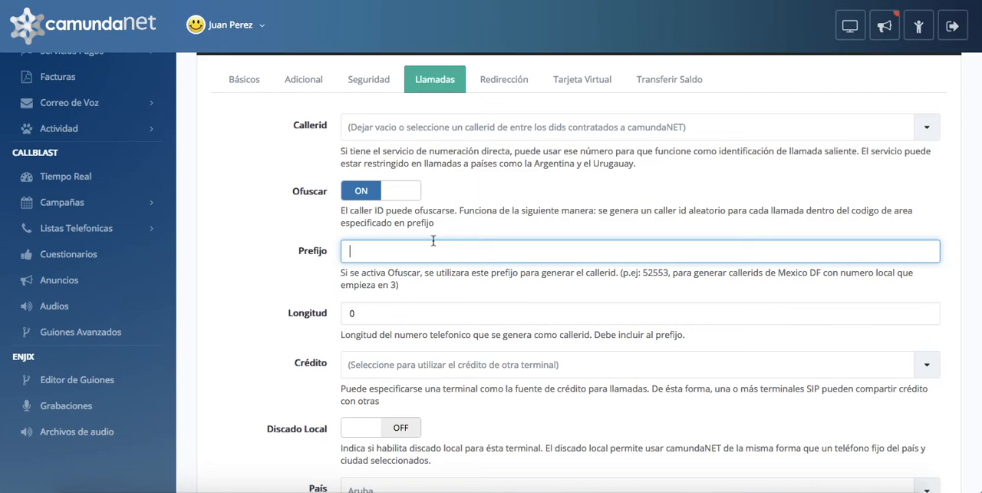
pyautogui.write('5255')
pyautogui.press('Tab')
pyautogui.write('10')
pyautogui.press('BackSpace')
pyautogui.write('2')
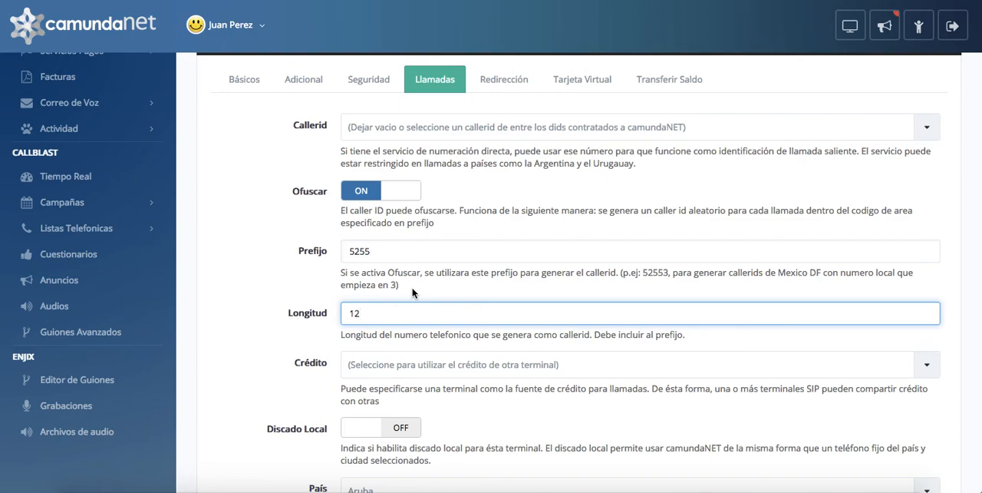
pyautogui.click(397, 195)
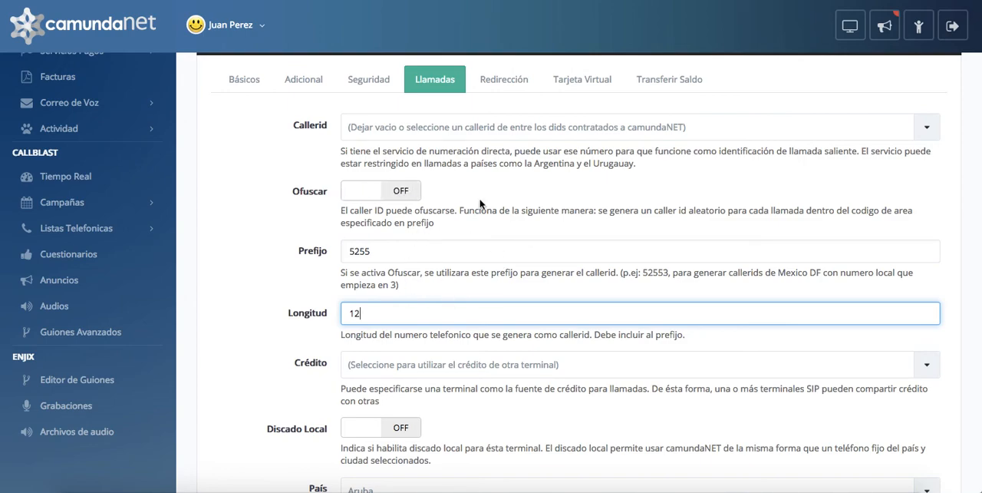
# - Examine the Crédito choices for using another terminal as the source of call credit
pyautogui.scroll(-1, 542, 245)
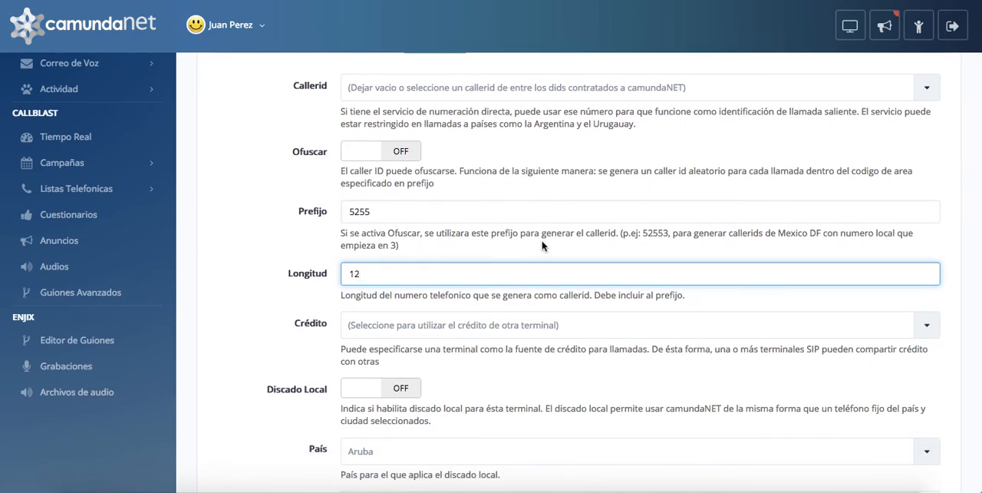
pyautogui.scroll(-1, 542, 245)
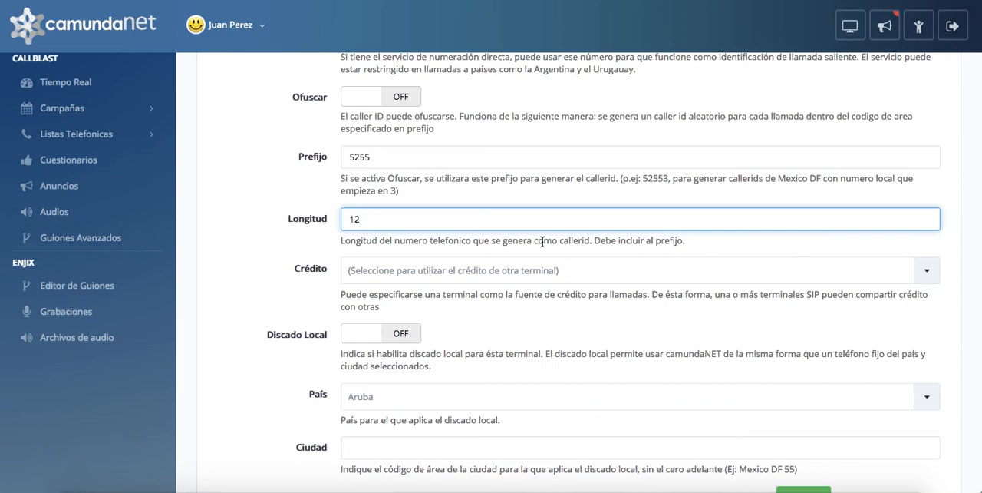
pyautogui.click(422, 273)
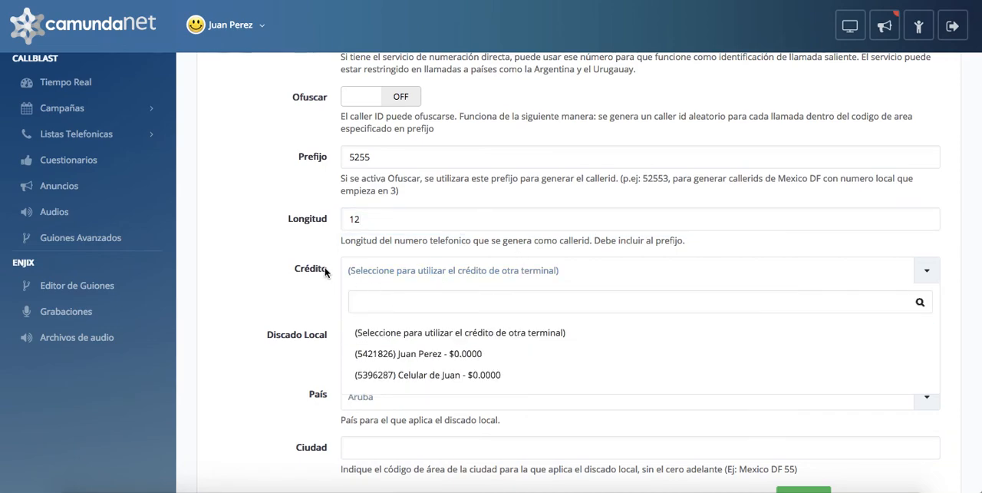
pyautogui.click(281, 292)
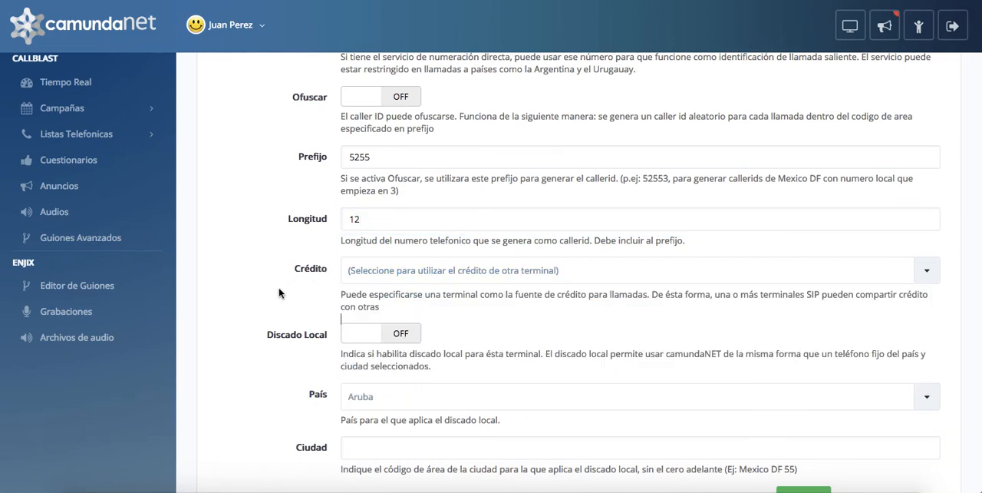
pyautogui.click(435, 276)
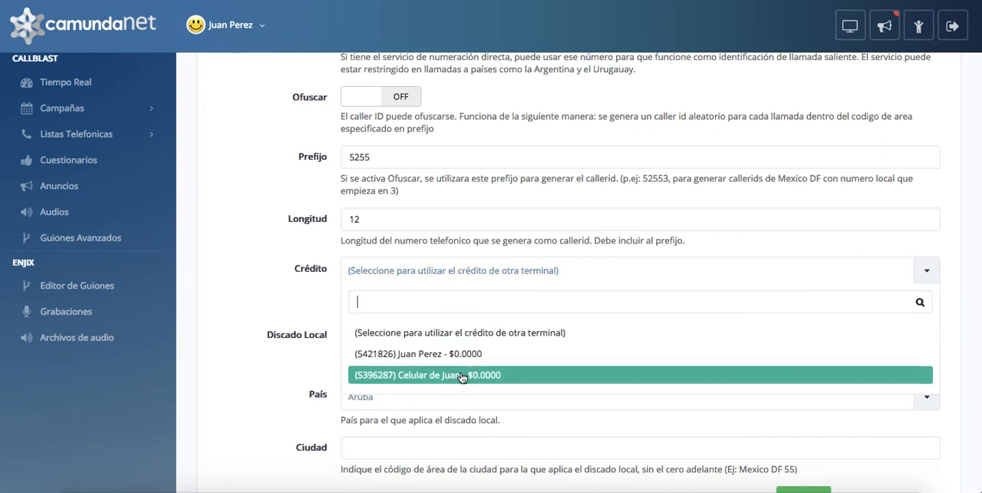
pyautogui.click(283, 296)
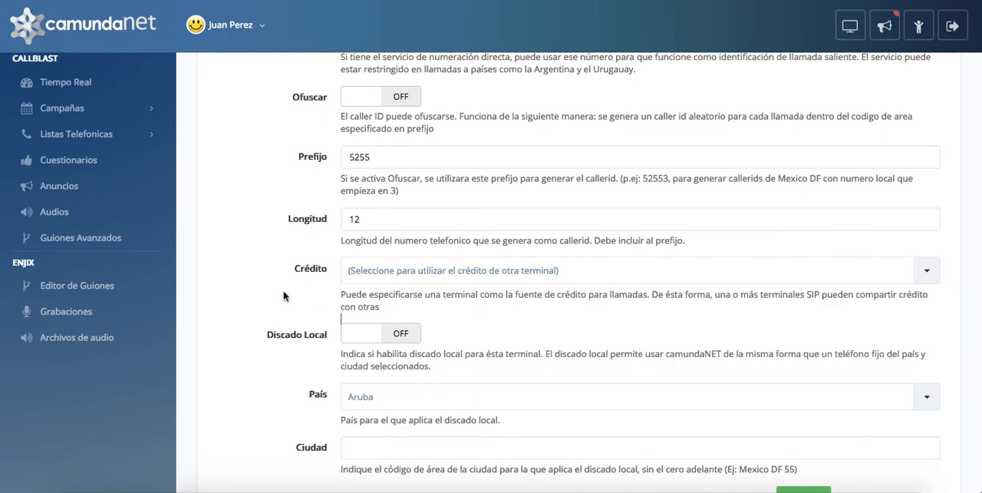
pyautogui.click(408, 274)
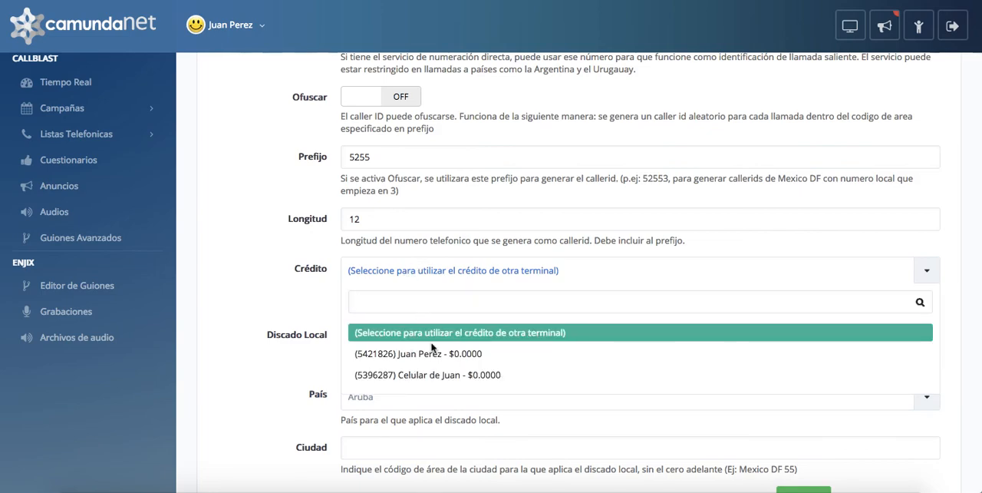
pyautogui.click(391, 274)
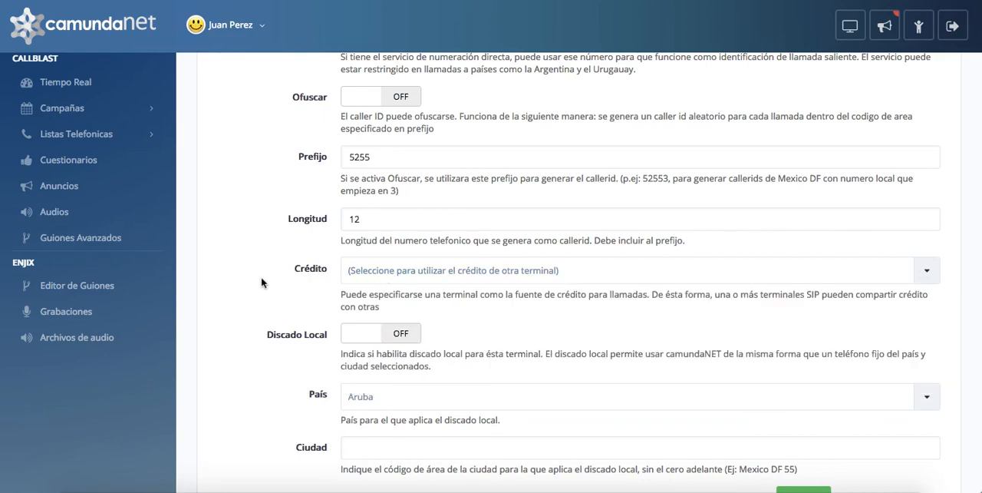
# - Set up local dialling (Discado Local) for Argentina with city code 351, and switch Discado Local back off
pyautogui.scroll(-1, 260, 276)
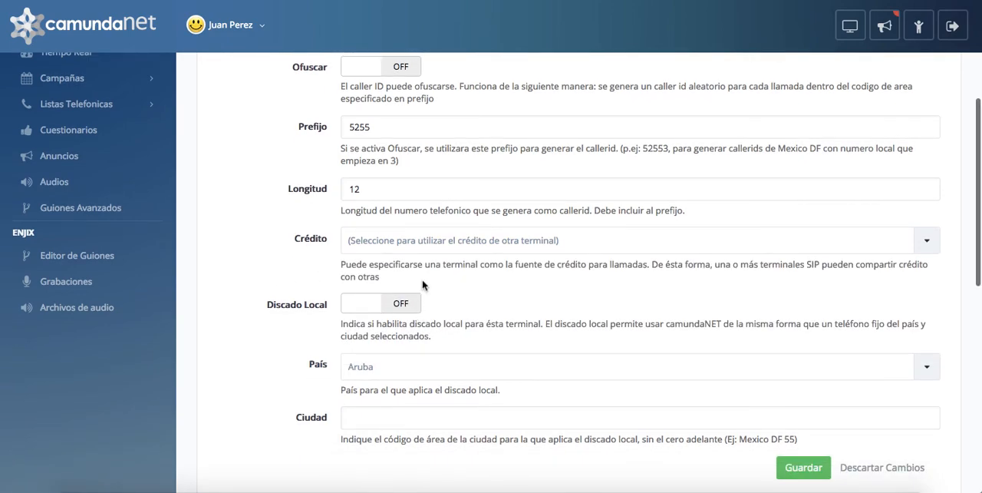
pyautogui.click(353, 308)
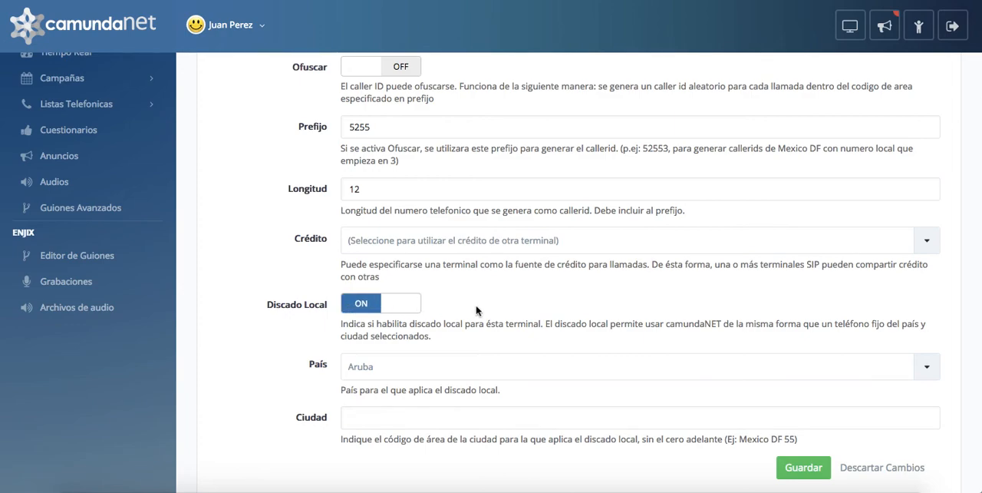
pyautogui.click(398, 369)
pyautogui.write('argent')
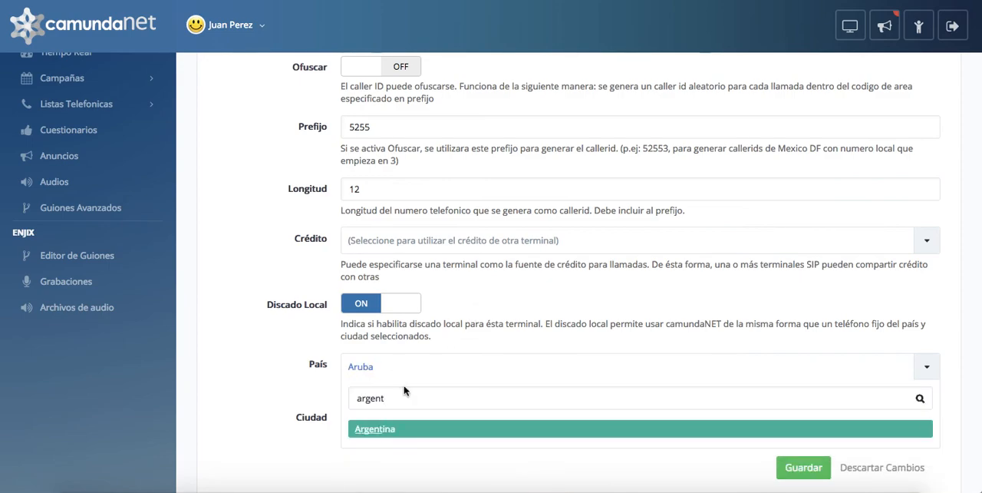
pyautogui.click(381, 428)
pyautogui.click(369, 417)
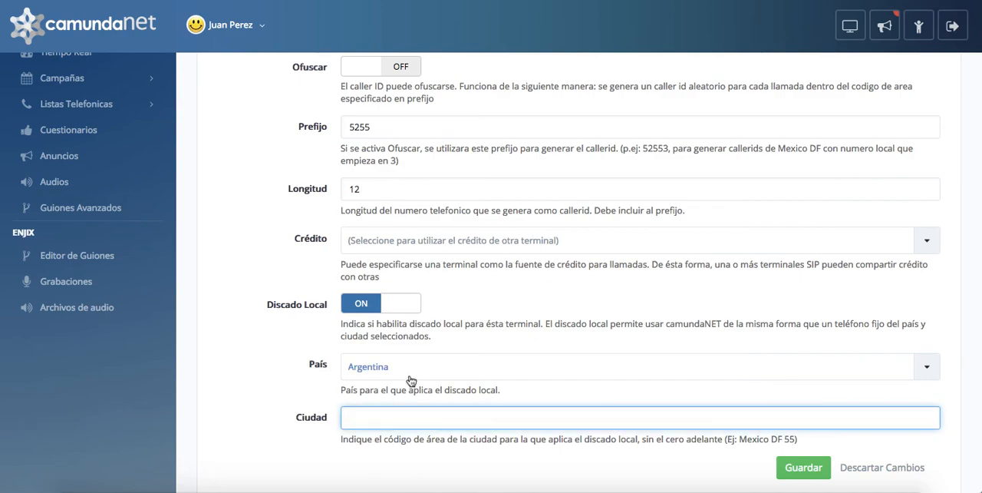
pyautogui.write('351')
pyautogui.click(274, 381)
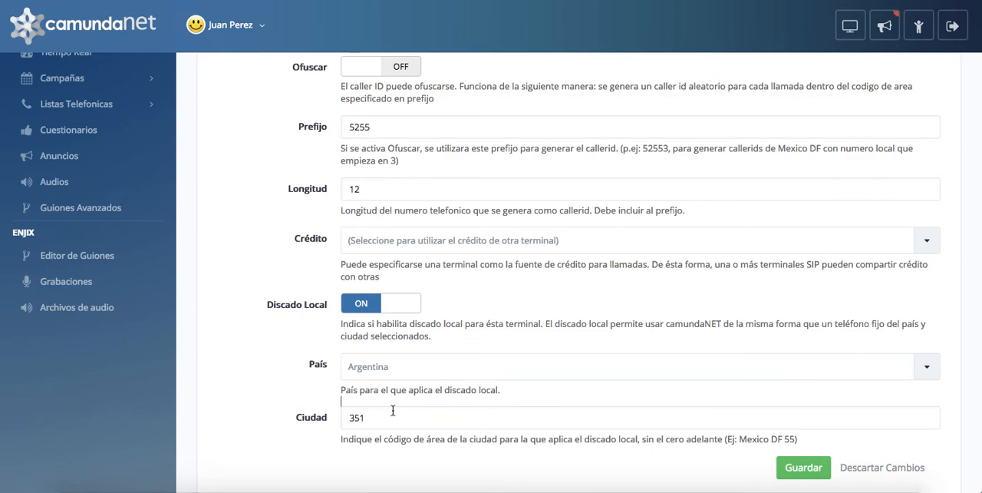
pyautogui.click(396, 307)
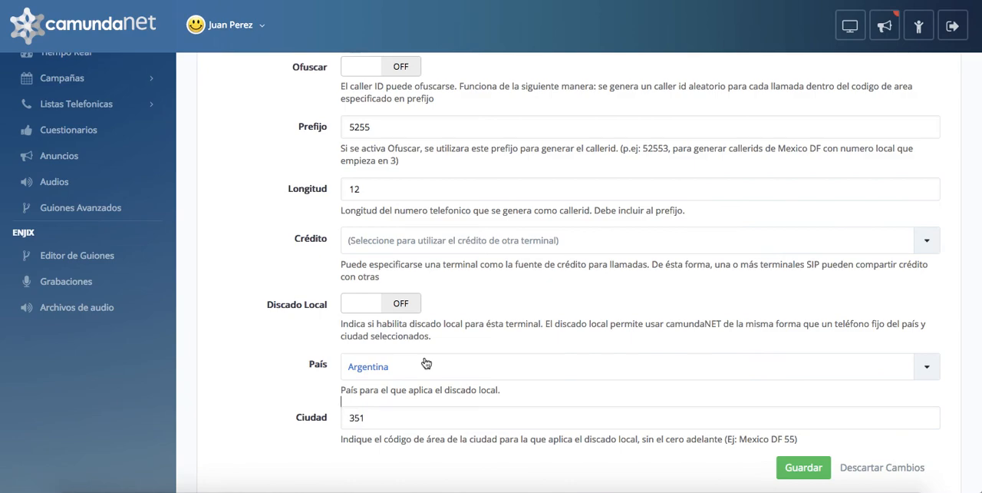
# - In the terminal's redirection settings, enter another terminal's number as the permanent destination (Permanente)
pyautogui.scroll(5, 489, 345)
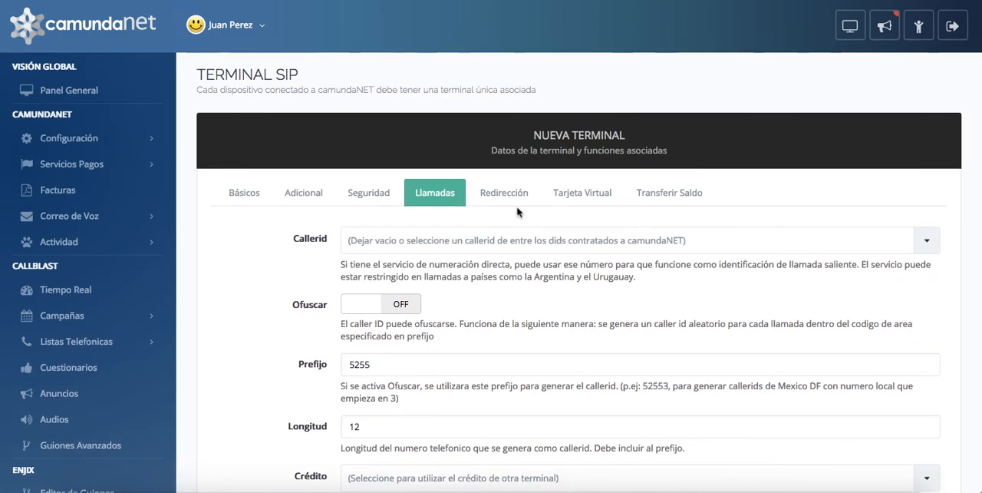
pyautogui.click(510, 200)
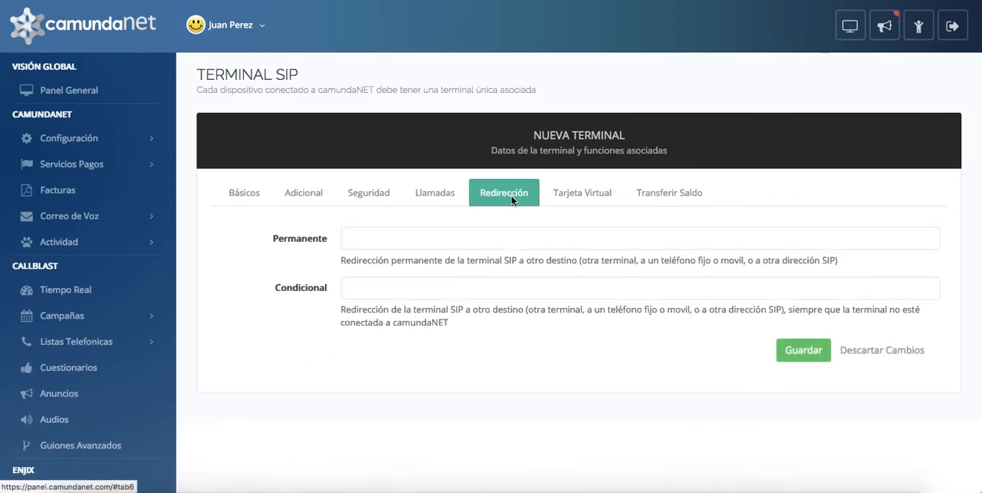
pyautogui.click(392, 236)
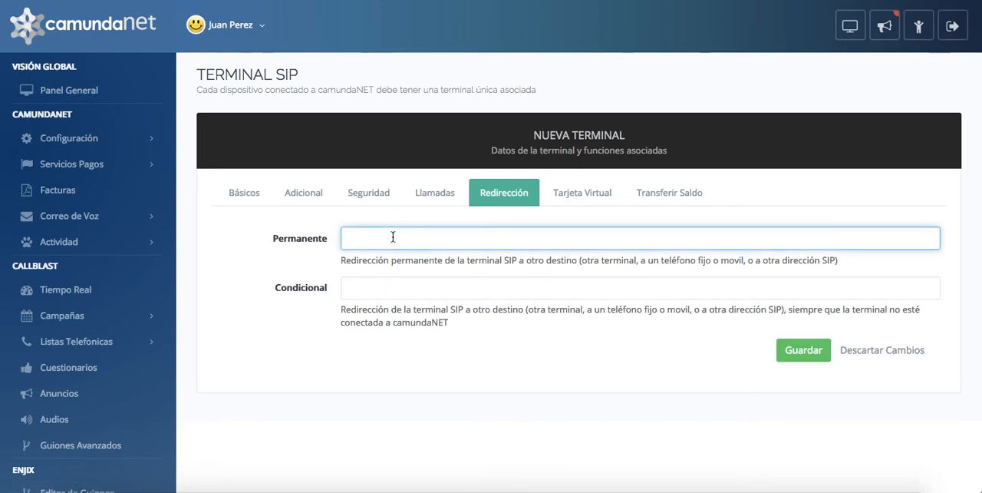
pyautogui.click(393, 285)
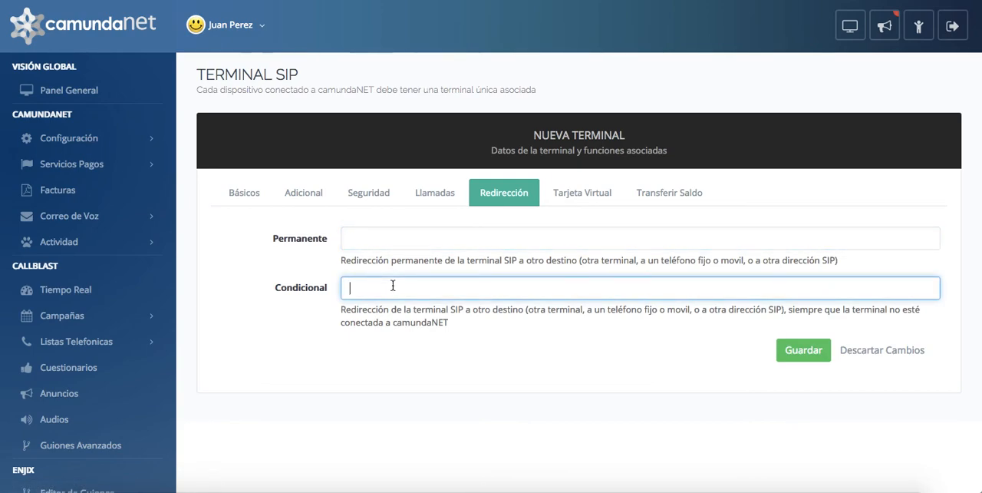
pyautogui.click(384, 234)
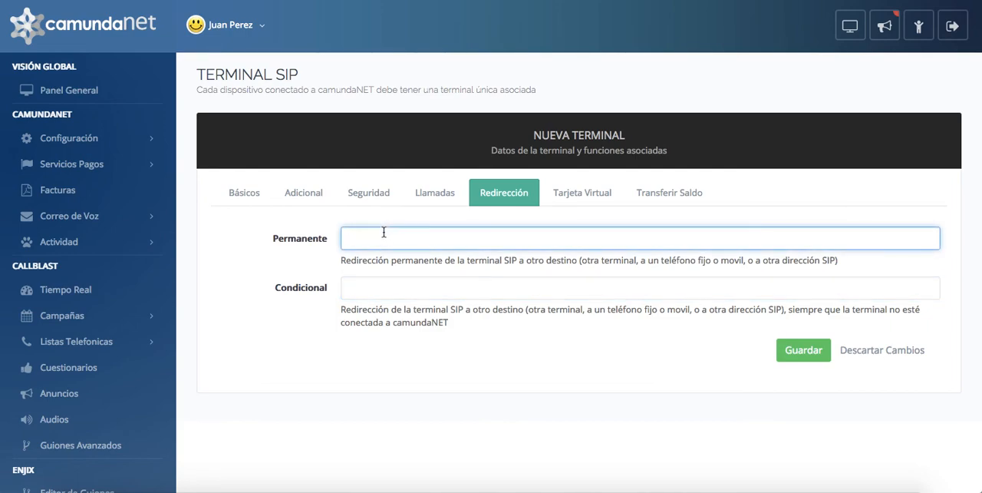
pyautogui.write('5482041')
# - Try a phone number in international format as the permanent redirection destination, and clear it
pyautogui.doubleClick(390, 237)
pyautogui.write('+54922')
pyautogui.press('BackSpace')
pyautogui.press('BackSpace')
pyautogui.write('11')
pyautogui.press('BackSpace')
pyautogui.press('BackSpace')
pyautogui.press('BackSpace')
pyautogui.press('BackSpace')
pyautogui.press('BackSpace')
pyautogui.press('BackSpace')
# - Try a SIP address as the permanent redirection destination, and leave both redirection fields empty
pyautogui.write('sip:usur')
pyautogui.press('BackSpace')
pyautogui.write('ario@sip.com')
pyautogui.press('BackSpace')
pyautogui.press('BackSpace')
pyautogui.press('BackSpace')
pyautogui.press('BackSpace')
pyautogui.press('BackSpace')
pyautogui.press('BackSpace')
pyautogui.press('BackSpace')
pyautogui.press('BackSpace')
pyautogui.press('BackSpace')
pyautogui.press('BackSpace')
pyautogui.press('BackSpace')
pyautogui.press('BackSpace')
pyautogui.press('BackSpace')
pyautogui.press('BackSpace')
pyautogui.press('BackSpace')
pyautogui.press('BackSpace')
pyautogui.press('BackSpace')
pyautogui.press('BackSpace')
pyautogui.press('BackSpace')
pyautogui.click(381, 290)
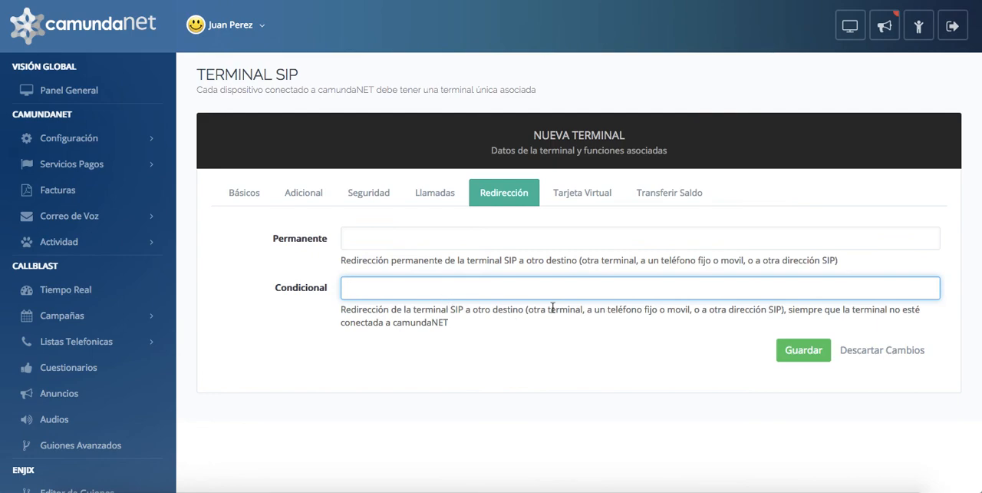
# - Try an authorized phone number in international format in the virtual card's Autorizados list, and delete it
pyautogui.click(579, 192)
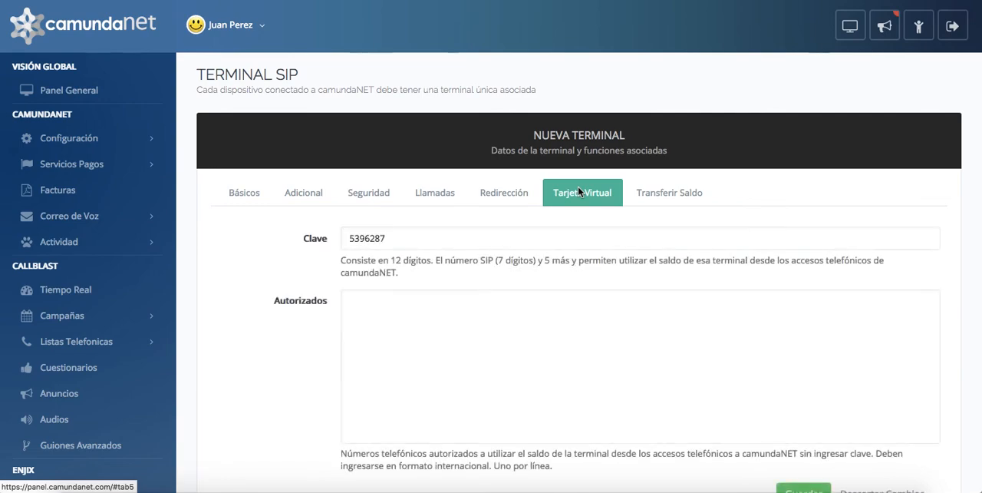
pyautogui.click(495, 239)
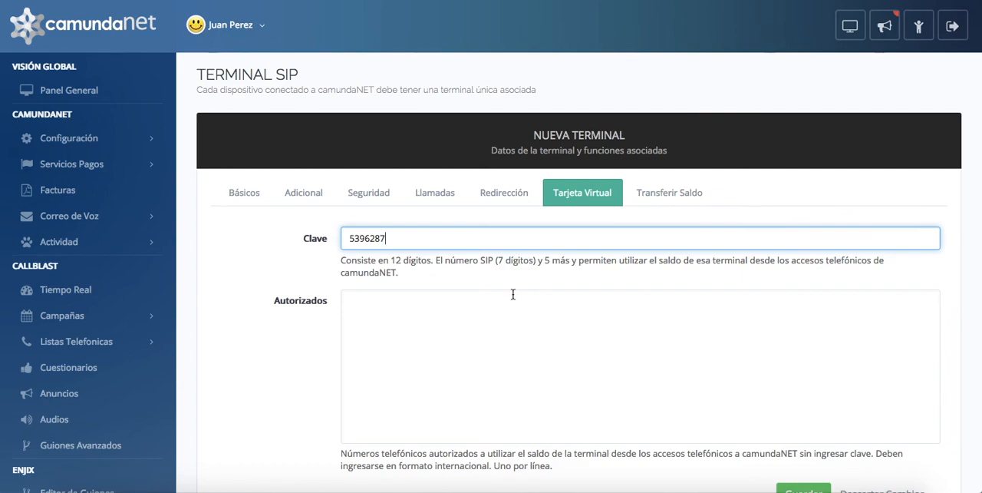
pyautogui.scroll(-1, 513, 294)
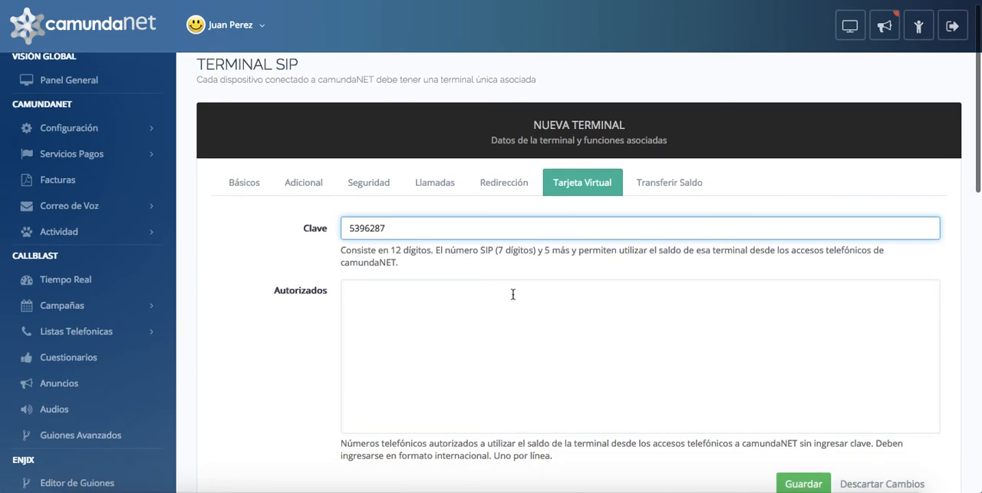
pyautogui.scroll(-1, 512, 294)
pyautogui.click(513, 293)
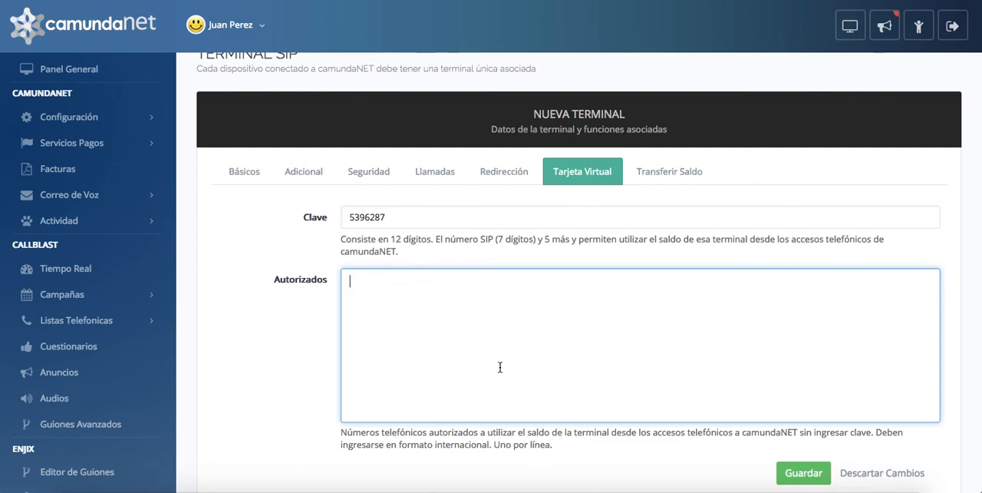
pyautogui.doubleClick(421, 279)
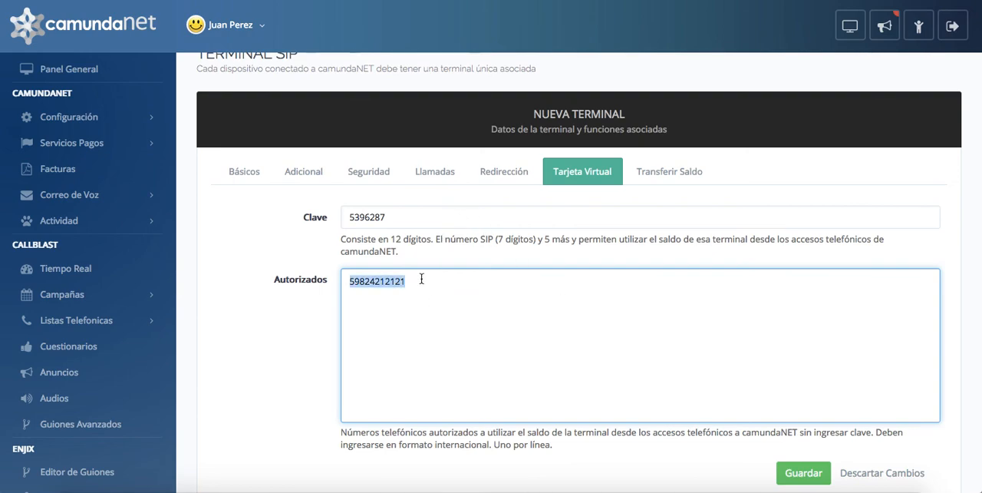
pyautogui.press('BackSpace')
# - Complete the virtual card's 12-digit Clave by adding five digits after the terminal number
pyautogui.click(432, 216)
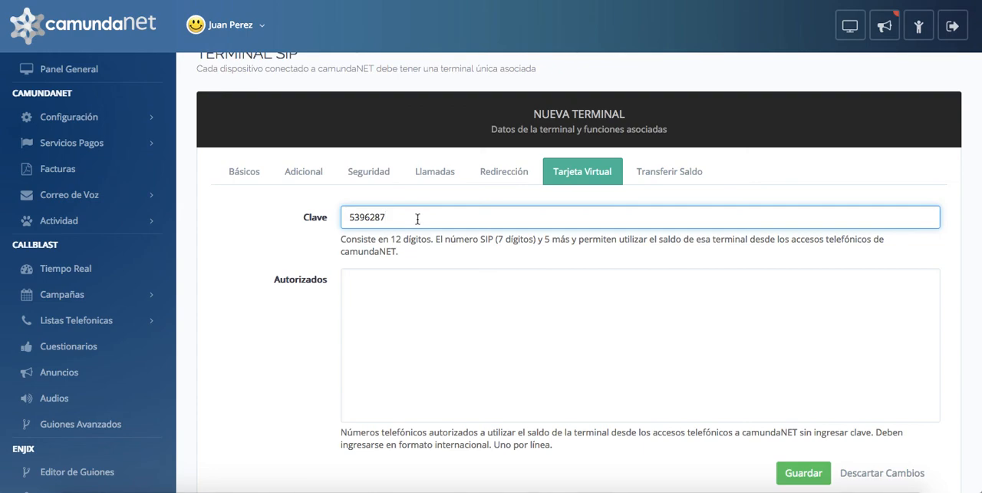
pyautogui.write('12345')
pyautogui.click(401, 286)
pyautogui.doubleClick(413, 218)
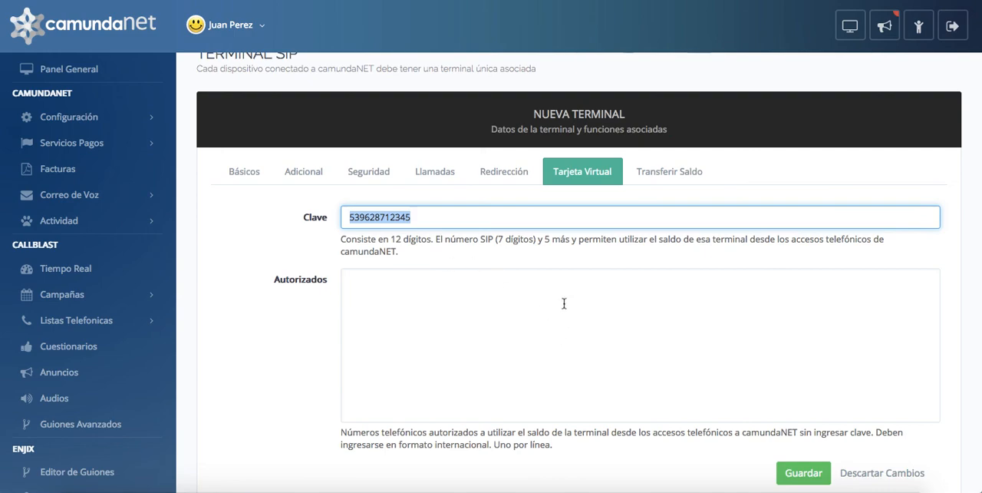
# - Examine the destination terminals offered for transferring this terminal's balance
pyautogui.click(666, 183)
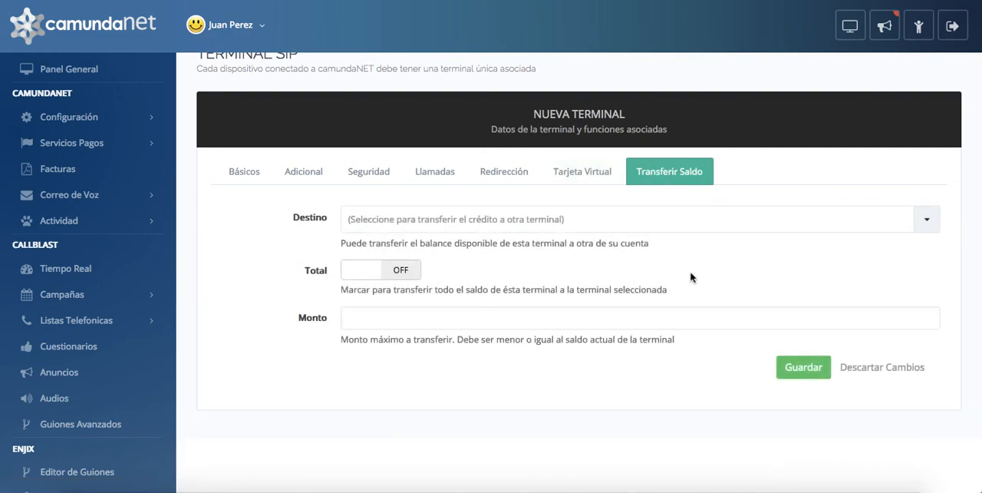
pyautogui.click(551, 224)
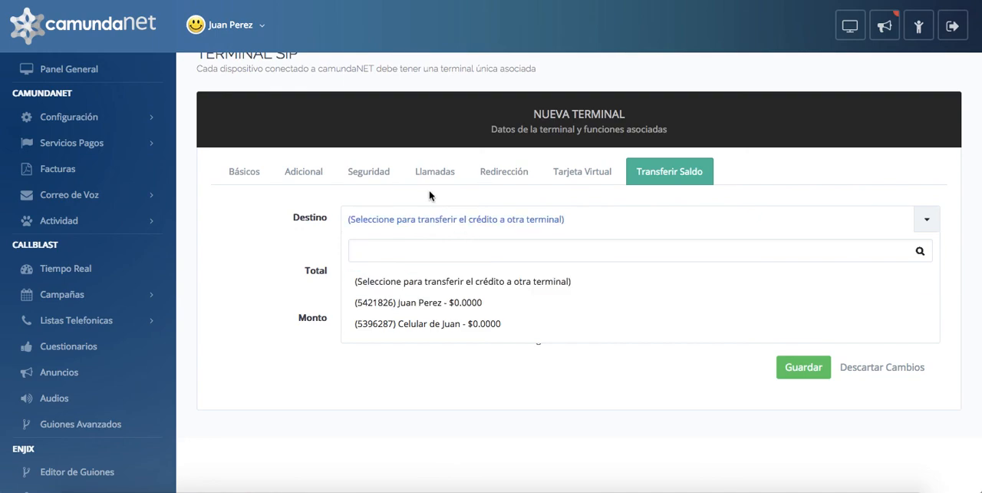
pyautogui.click(272, 211)
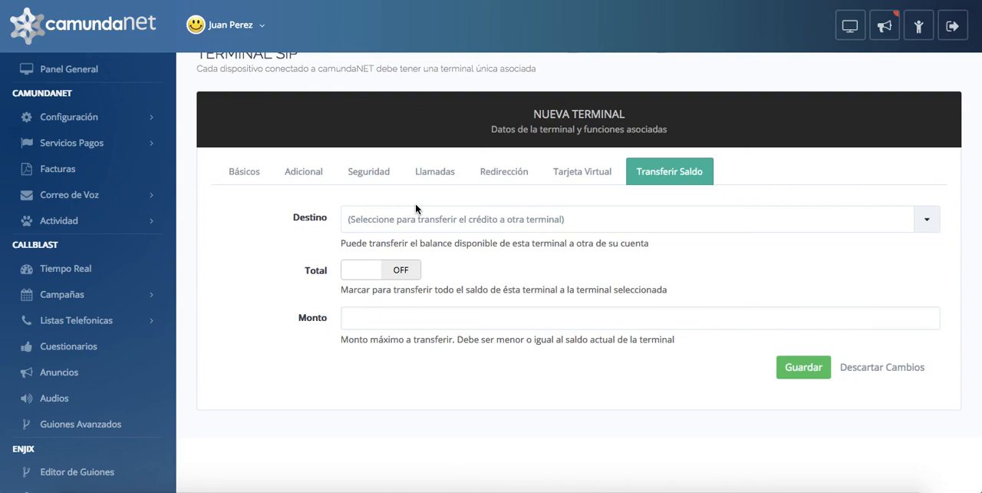
# - Turn on the Total option to transfer the terminal's whole balance, leaving Destino unselected and Monto empty
pyautogui.click(415, 226)
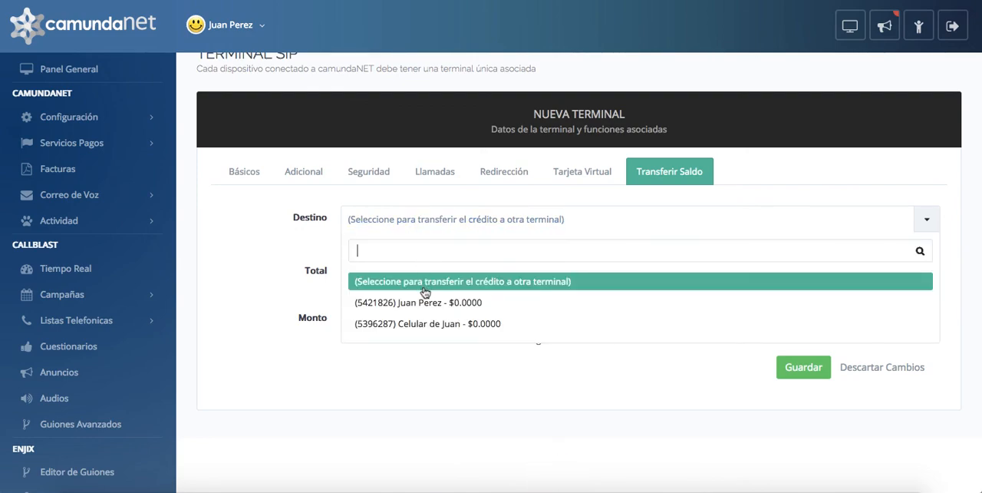
pyautogui.click(296, 305)
pyautogui.click(394, 317)
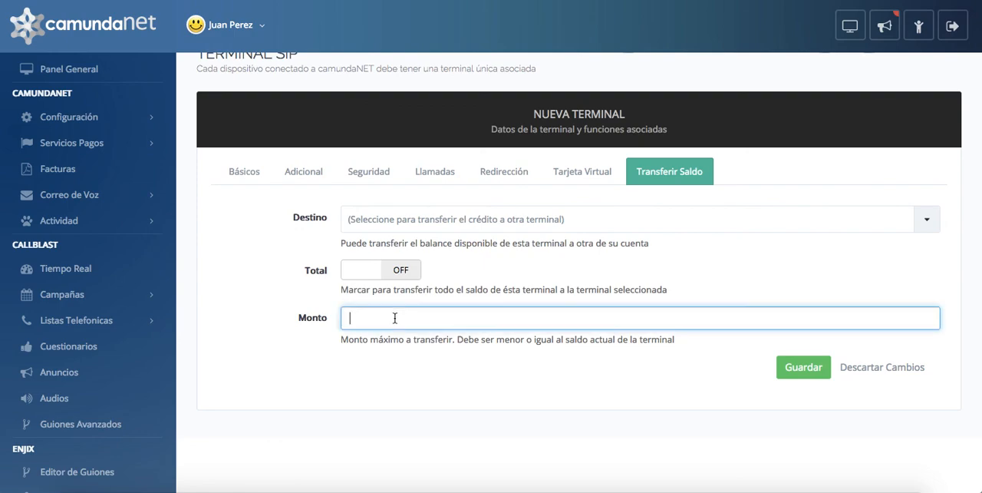
pyautogui.click(358, 273)
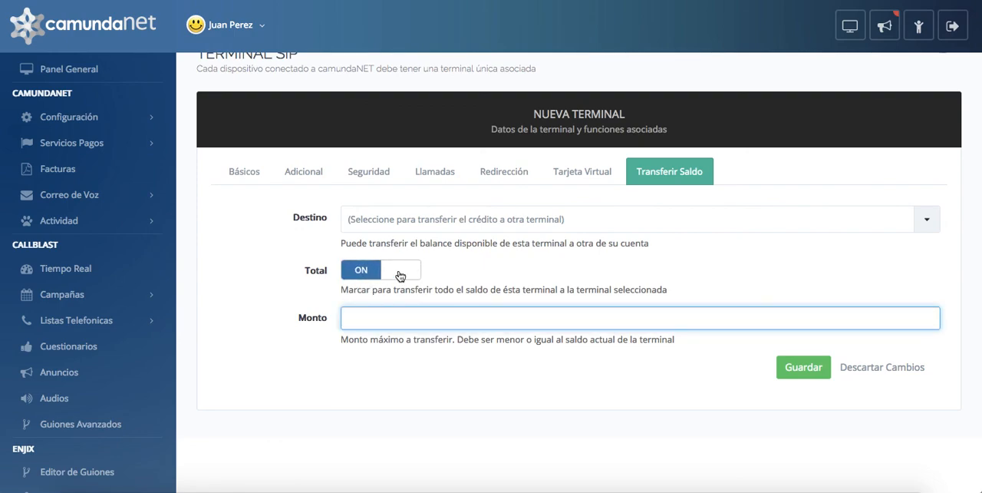
# - Review the Destino options for the balance transfer again without selecting a terminal
pyautogui.click(389, 228)
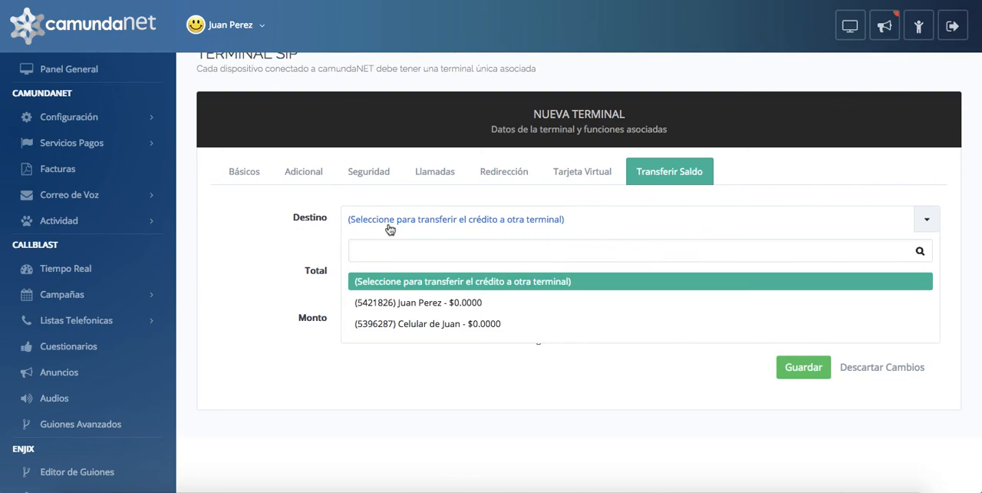
pyautogui.click(252, 215)
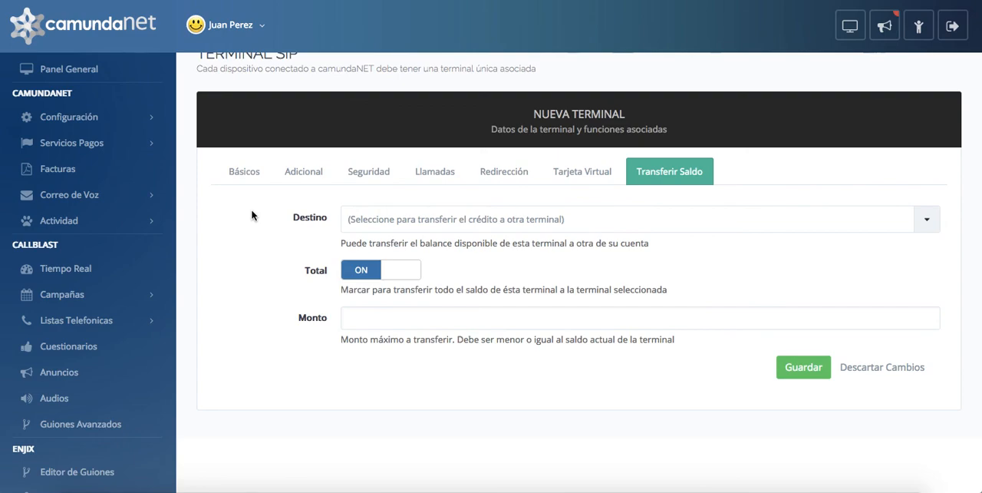
pyautogui.scroll(-1, 453, 267)
pyautogui.scroll(2, 453, 267)
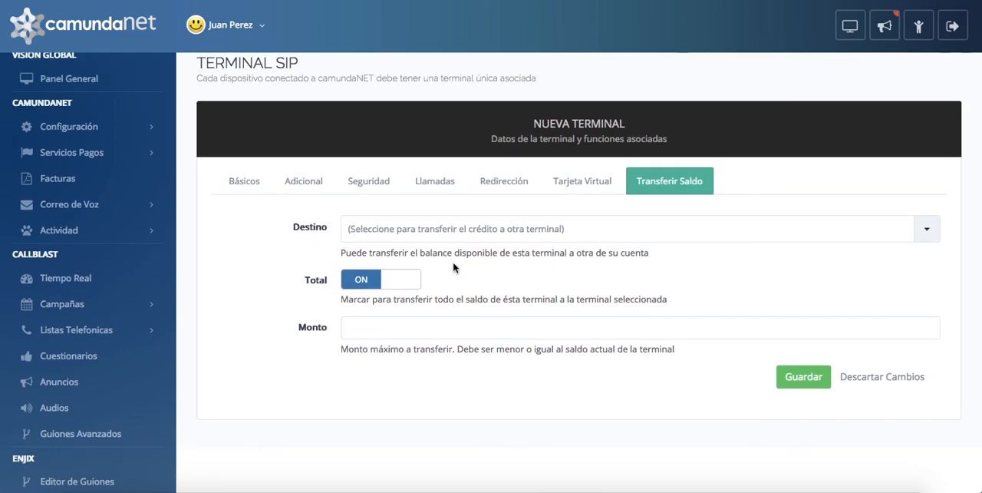